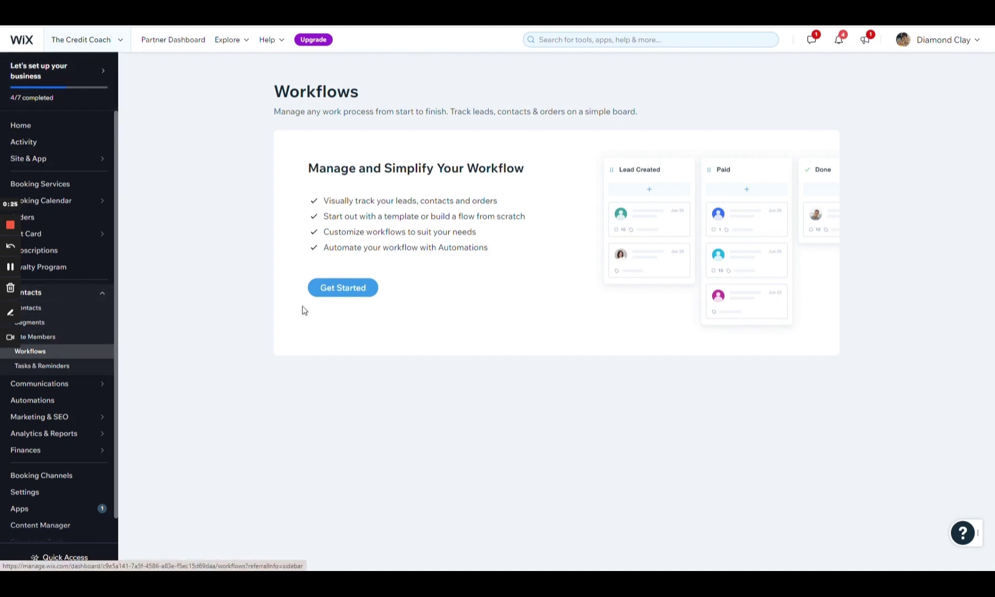
Click Get Started on the empty Workflows page to show the workflow templates, including Sales Leads.
left_click(344, 292)
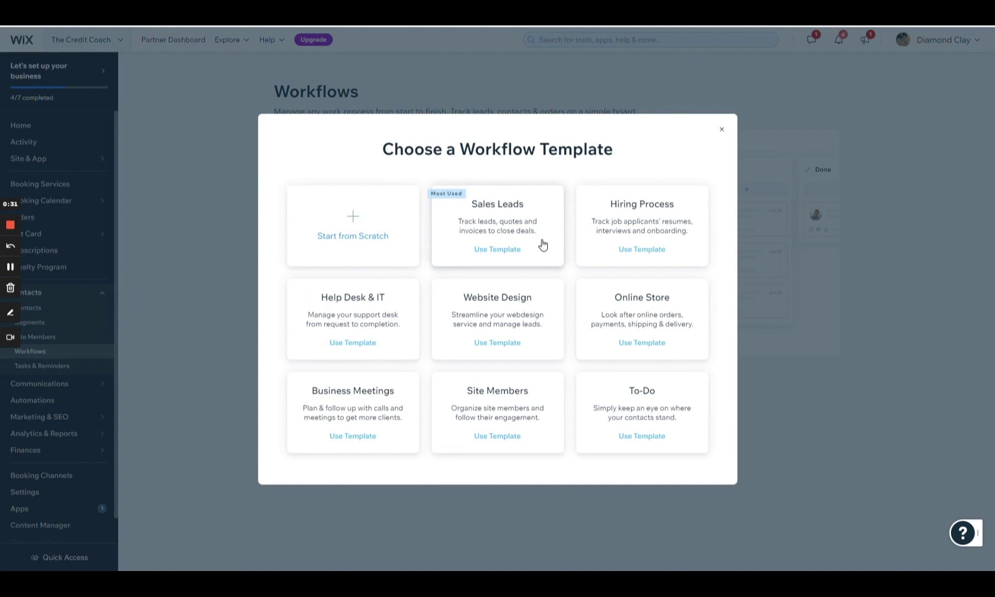
Create the workflow from the Sales Leads template and dismiss the steps tip.
left_click(503, 229)
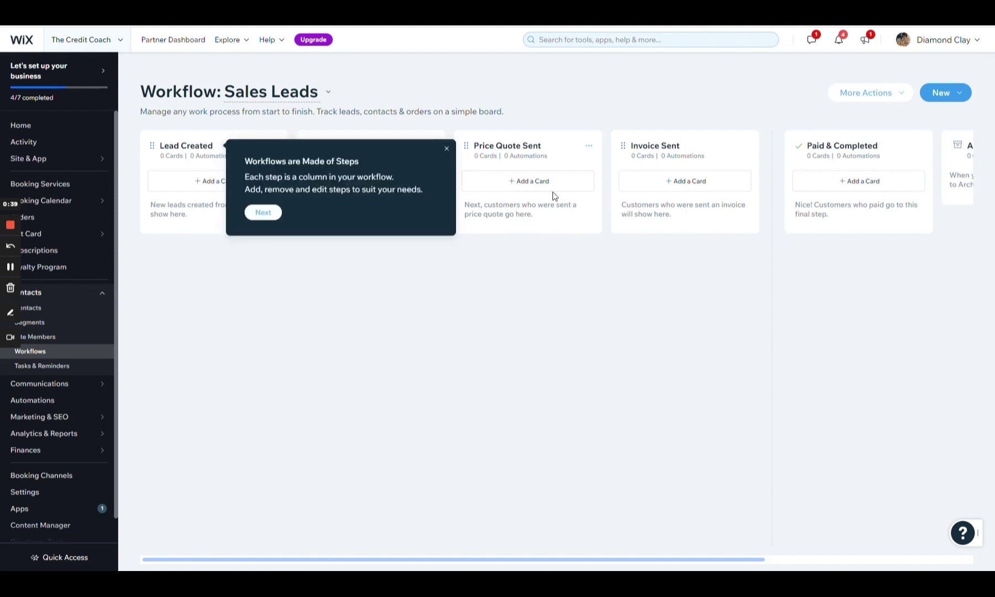
left_click(447, 148)
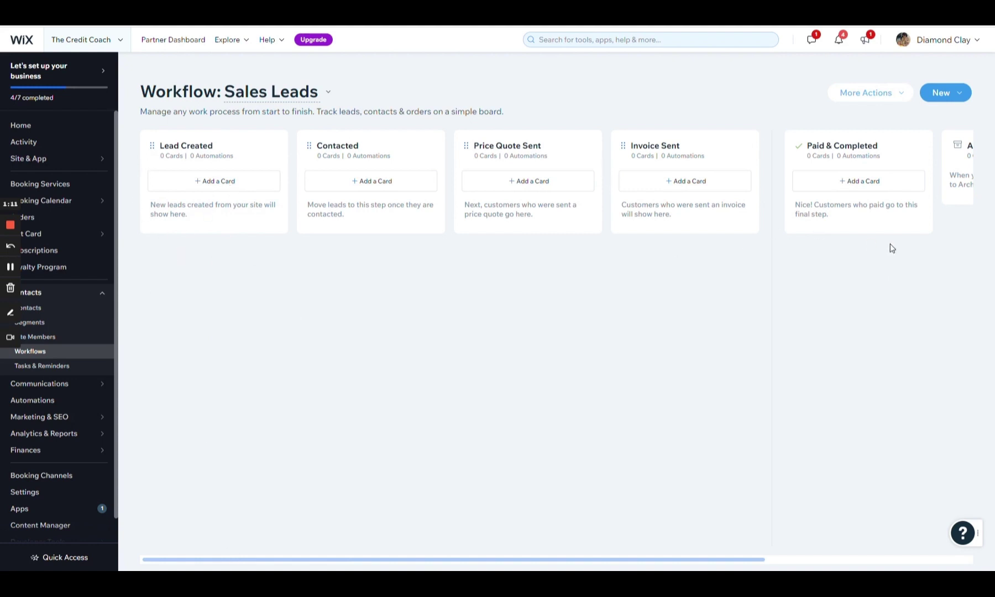
Add a card for an existing contact to the Lead Created stage.
left_click(233, 181)
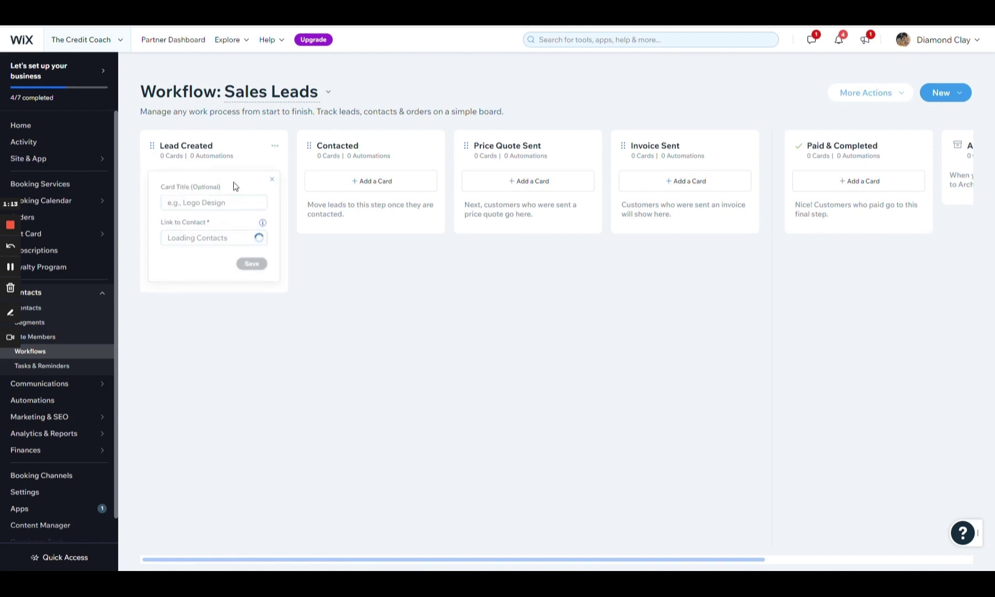
left_click(231, 238)
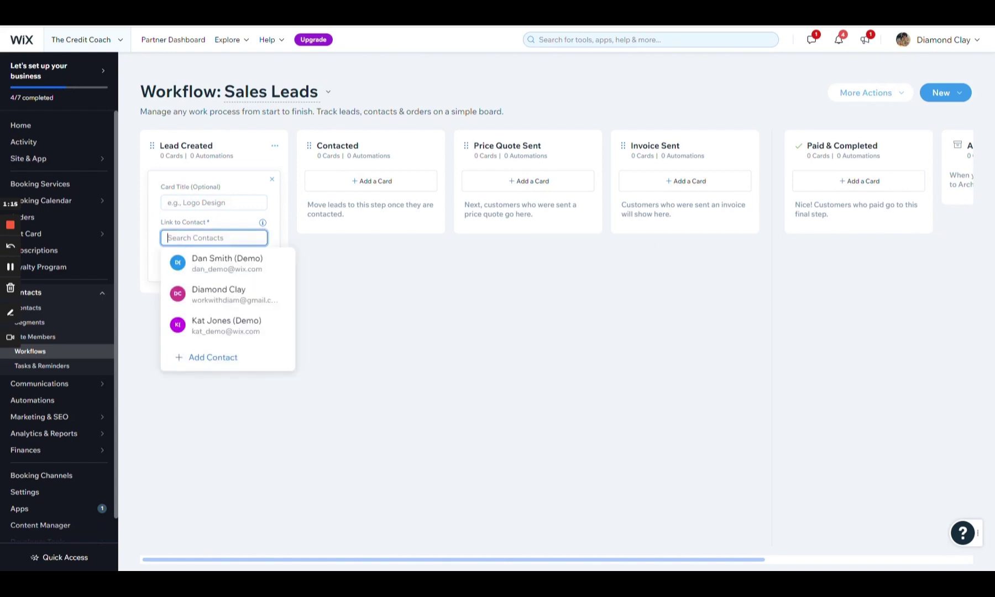
left_click(223, 292)
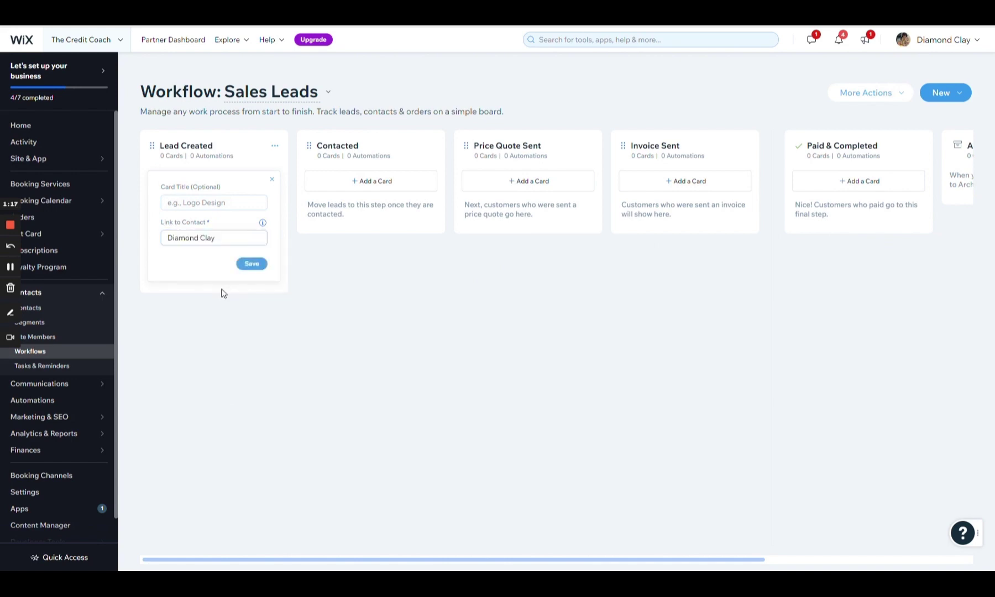
left_click(249, 264)
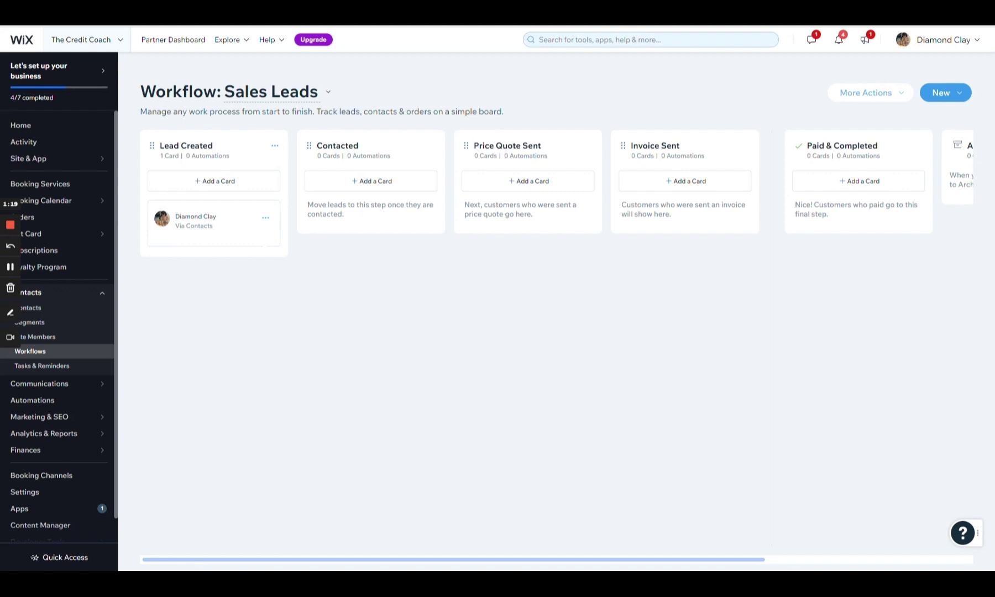
mouse_move(211, 221)
left_mouse_down()
mouse_move(355, 207)
mouse_move(366, 222)
mouse_move(493, 211)
mouse_move(528, 221)
mouse_move(237, 213)
mouse_move(215, 221)
left_mouse_up()
Rename the Lead Created stage to Not Scheduled.
left_click(274, 146)
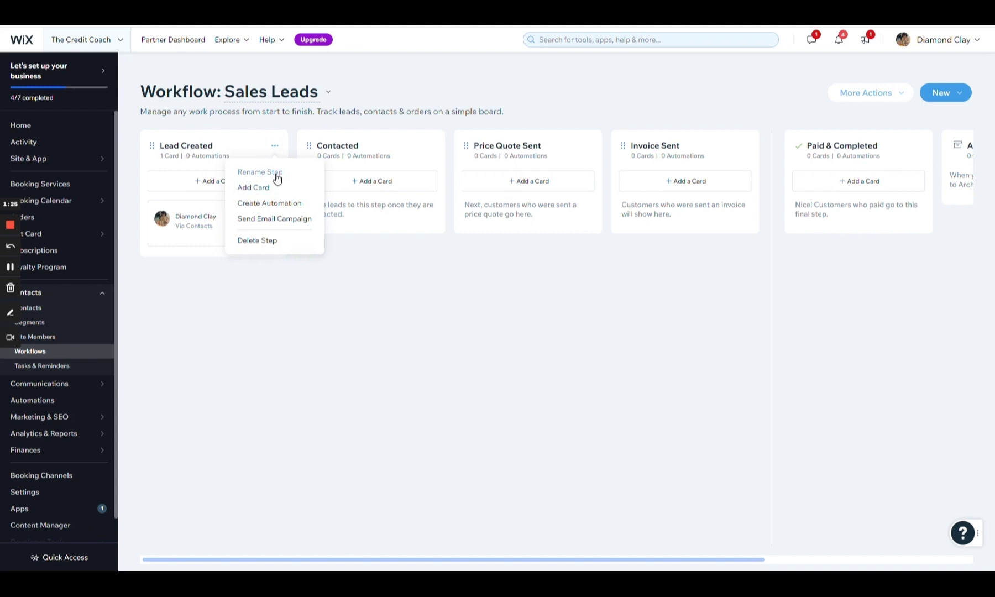
left_click(277, 173)
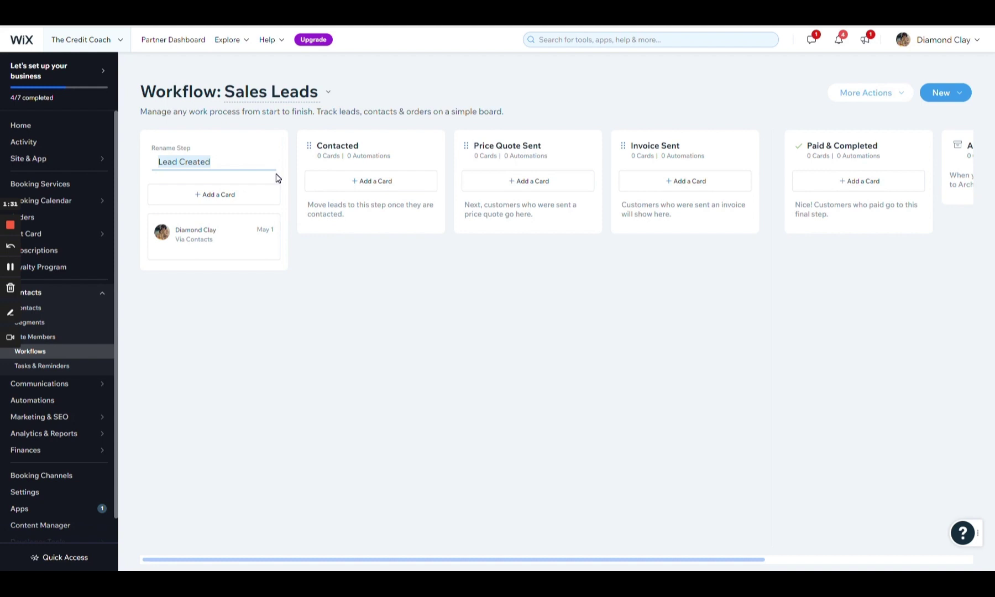
type("Not Scheduled")
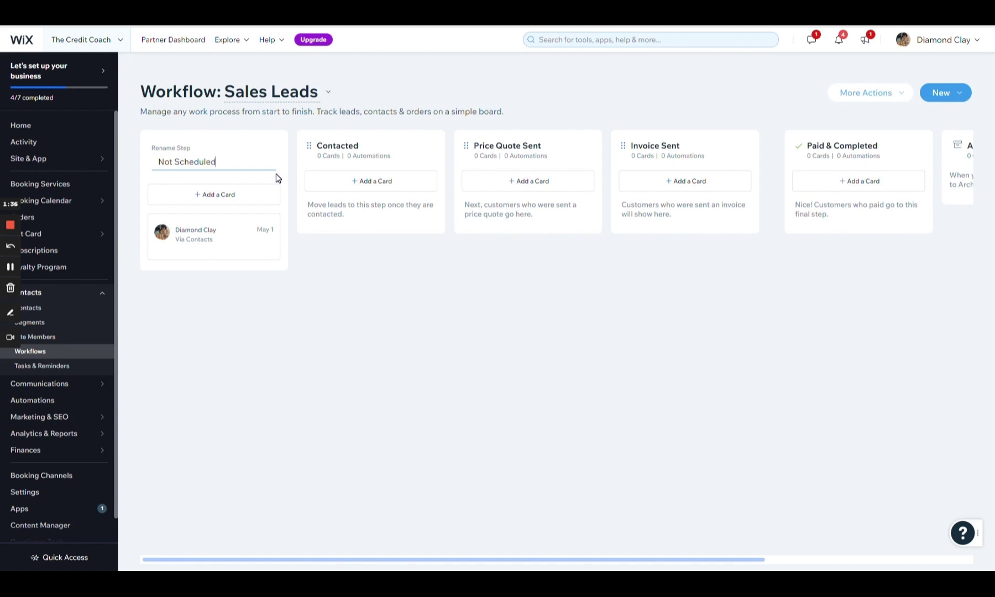
left_click(315, 324)
Archive the lead card in the Not Scheduled stage.
mouse_move(207, 156)
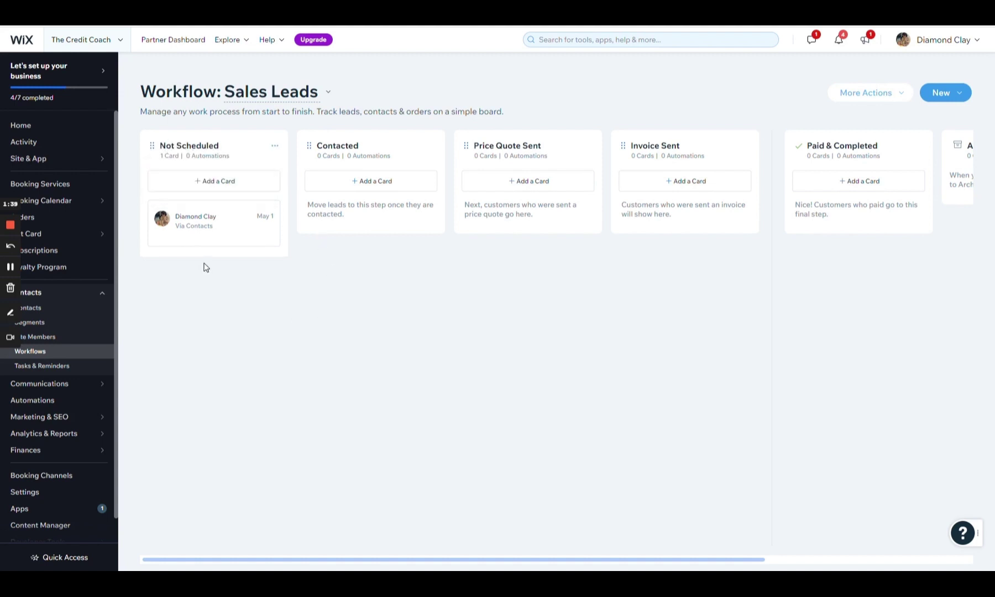
left_click(265, 218)
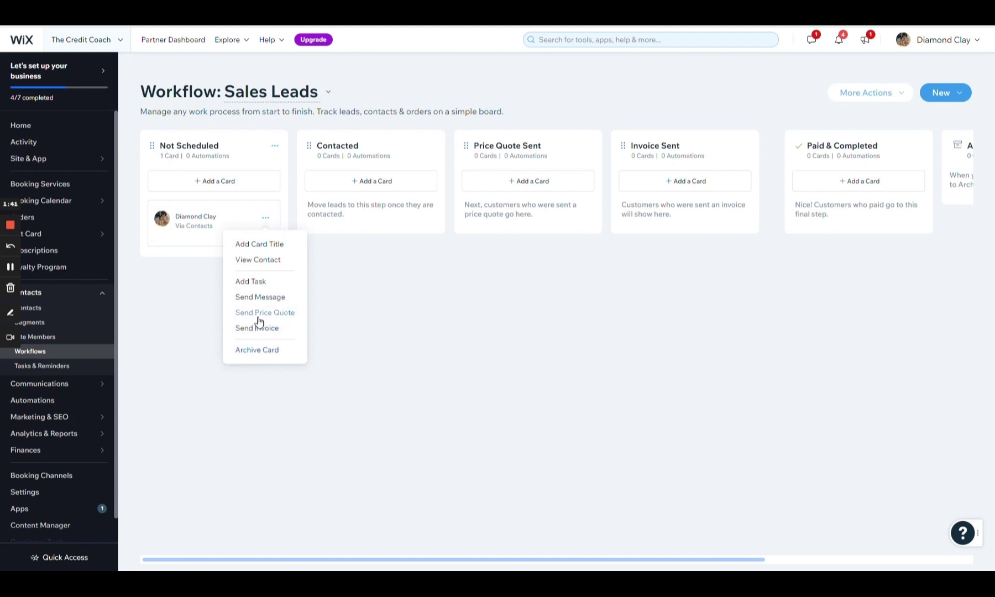
left_click(252, 350)
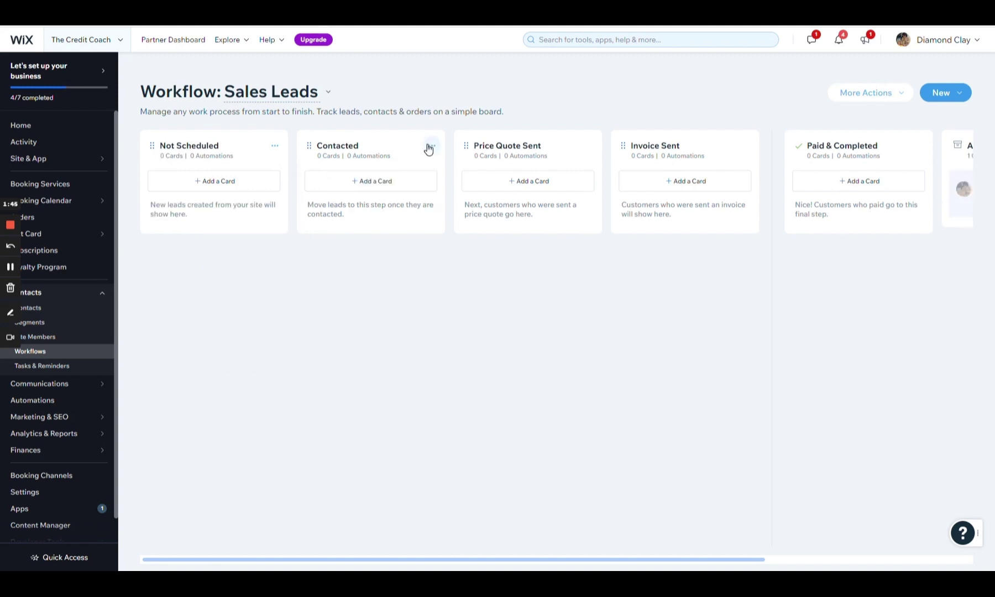
Start a new card in the Contacted stage titled Consultation Set.
left_click(431, 146)
left_click(442, 188)
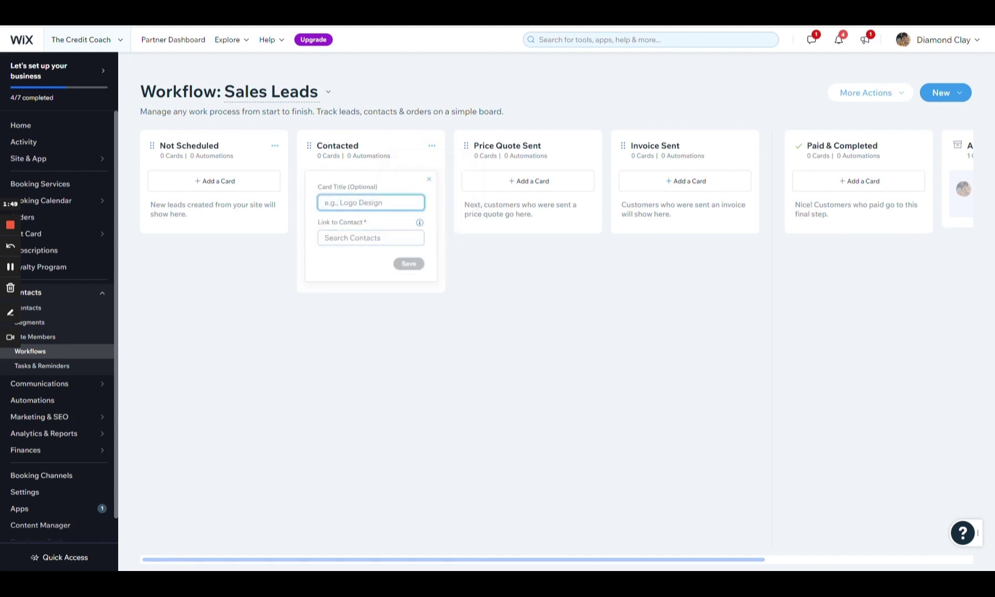
type("Con")
type("sel")
key("BackSpace")
type("ultation Set")
key("Tab")
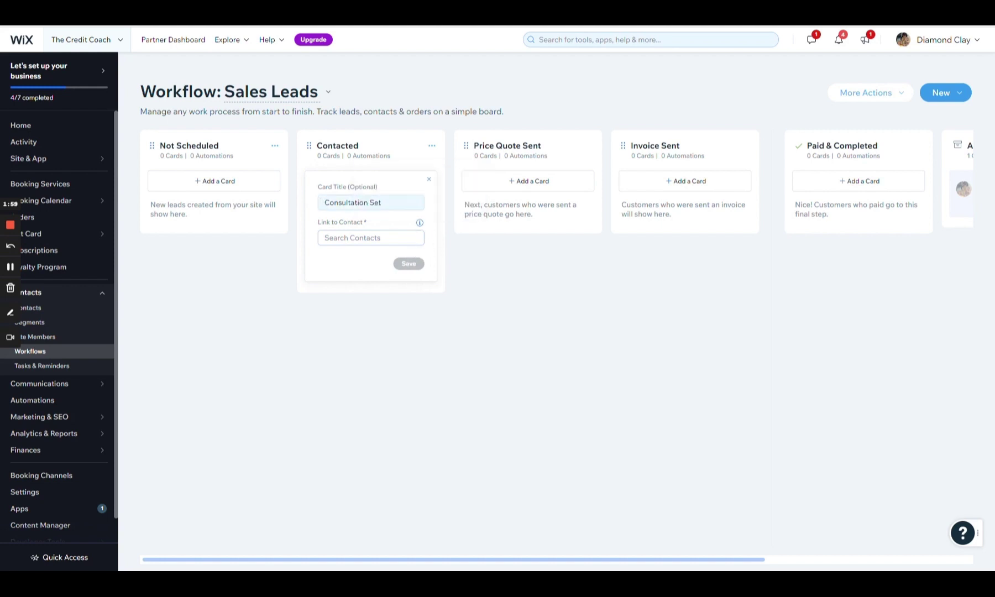
key("shift+Tab")
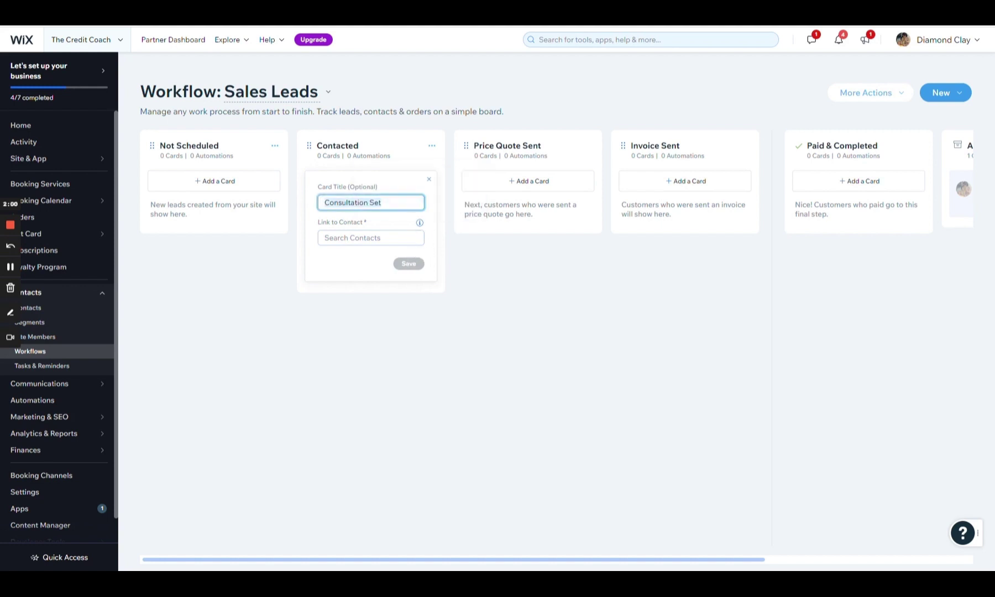
Rename Contacted to Consultation Set and Price Quote Sent to Send CR invoice, then begin renaming Invoice Sent.
left_click(432, 146)
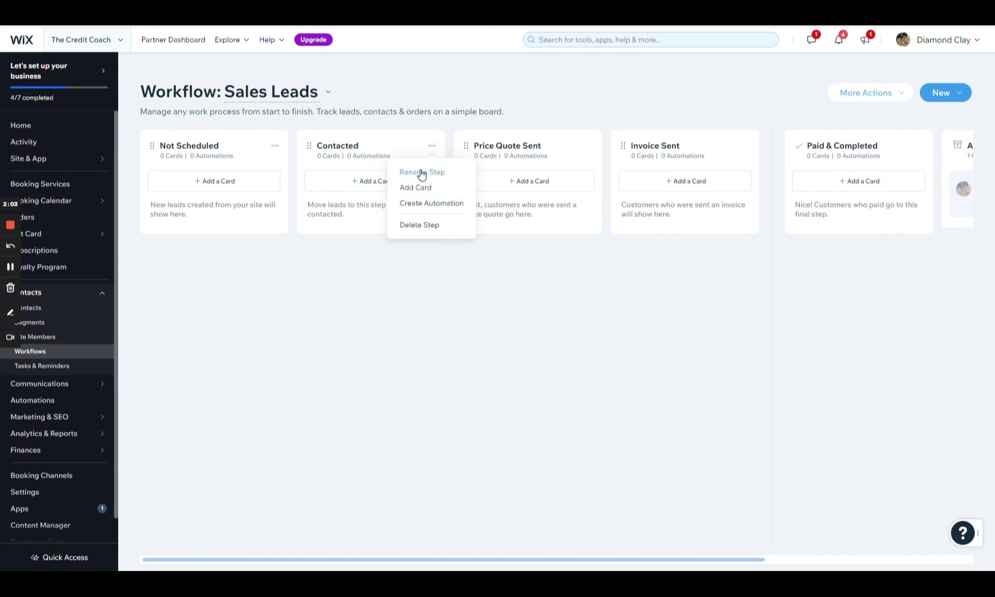
left_click(420, 172)
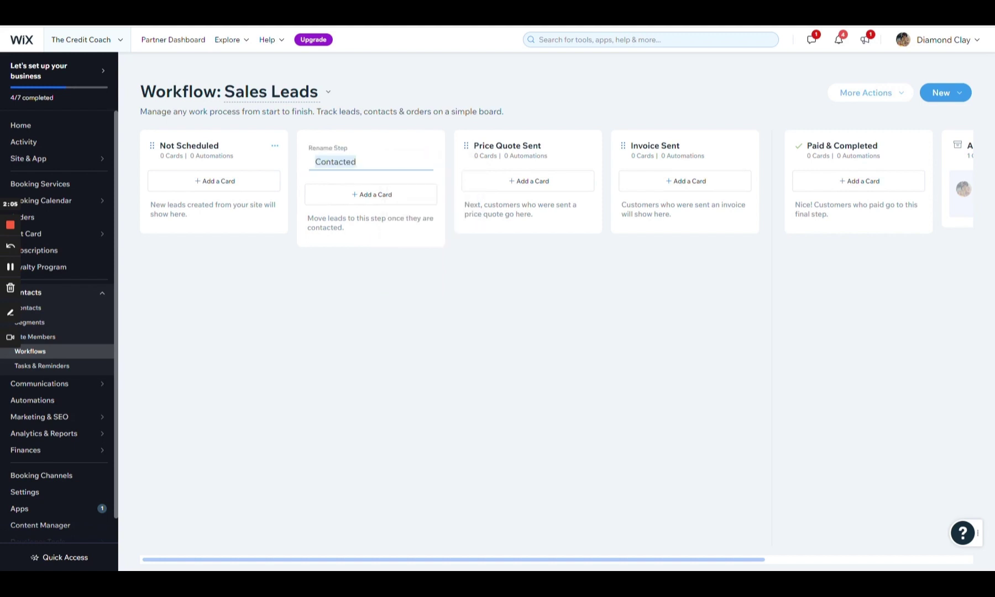
type("Consultation Set")
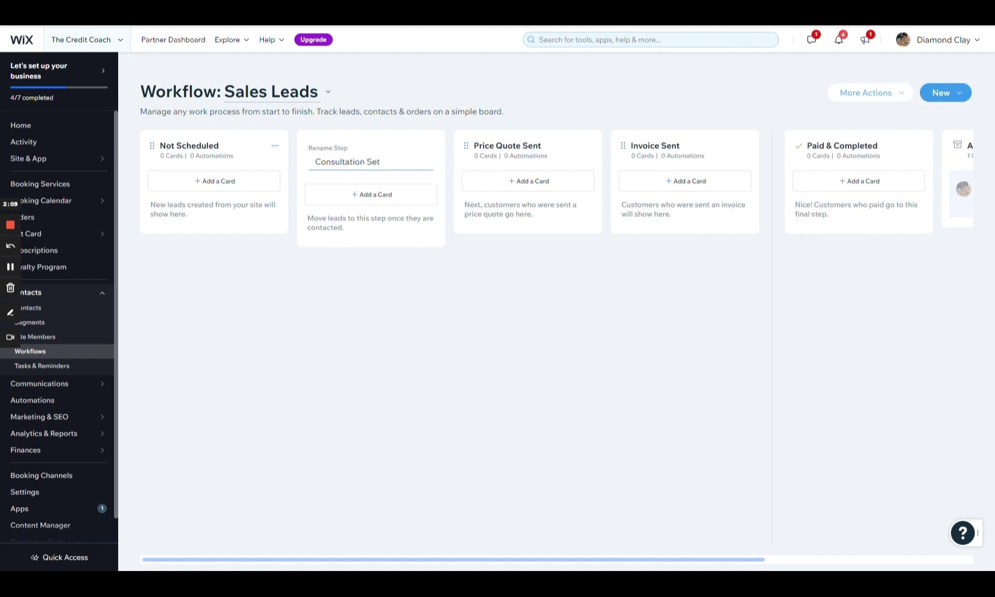
key("Return")
left_click(588, 147)
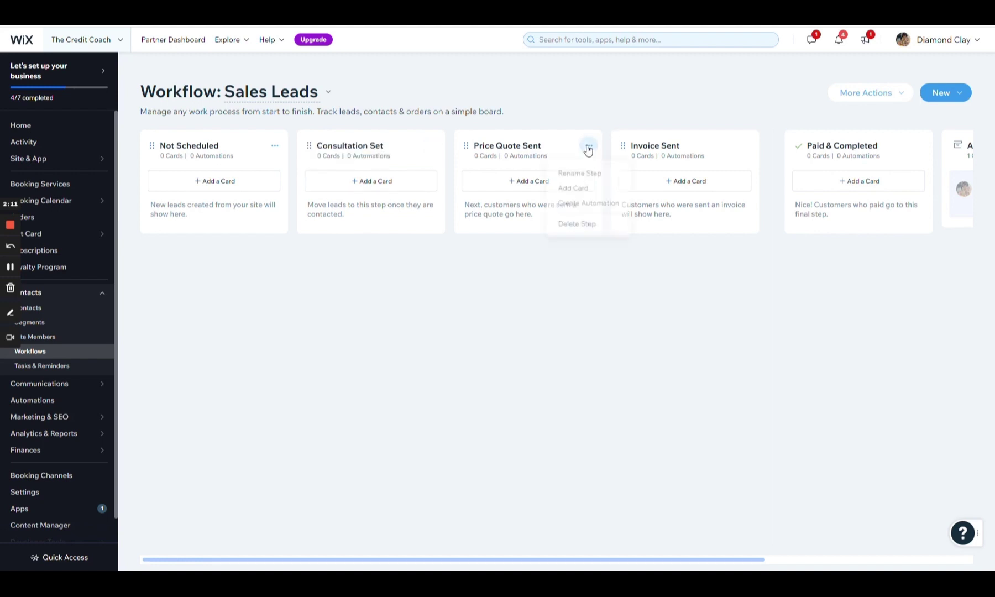
left_click(589, 173)
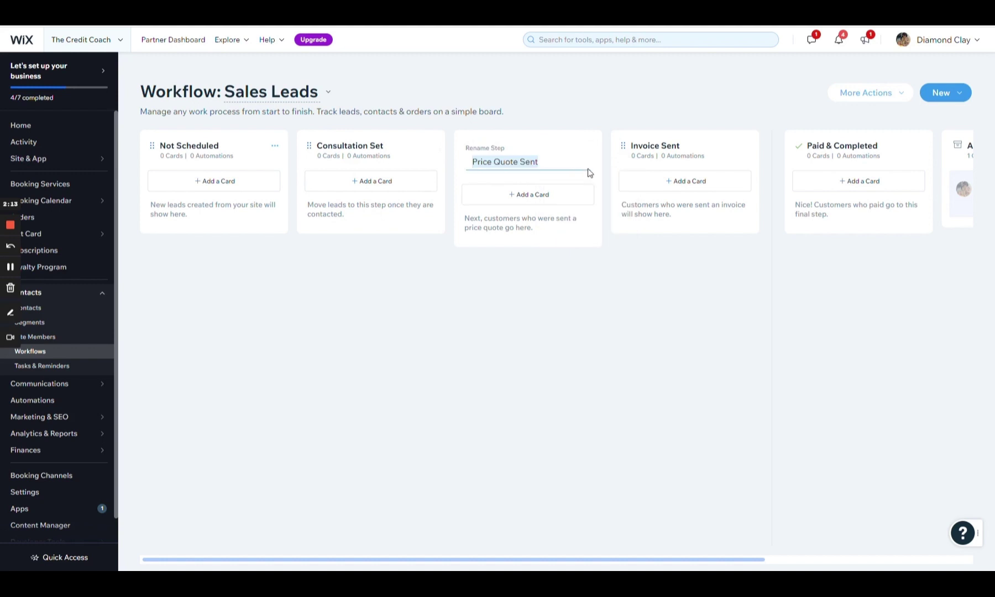
type("Sen")
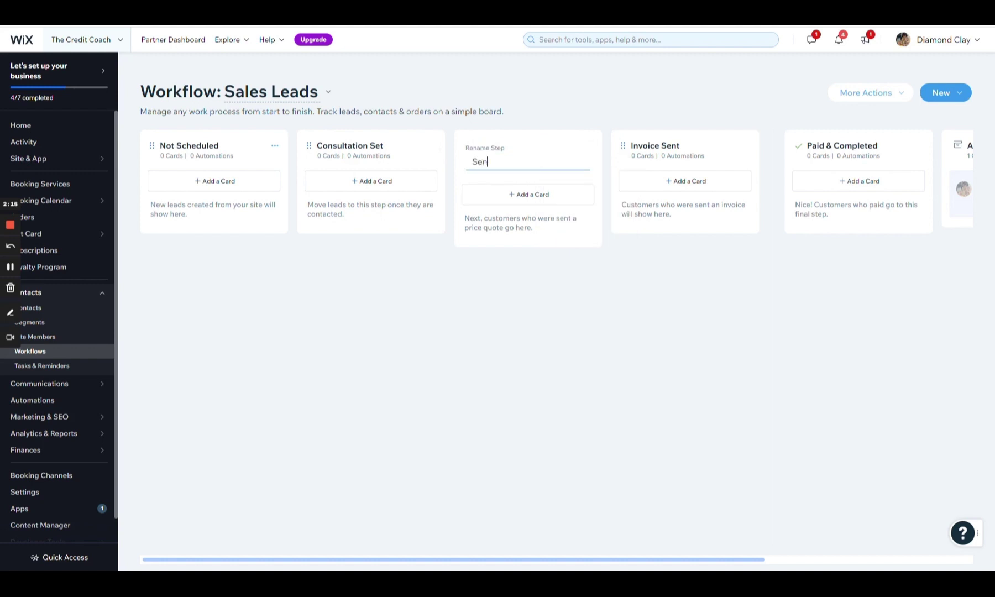
type("d CR invoice")
left_click(632, 297)
left_click(746, 145)
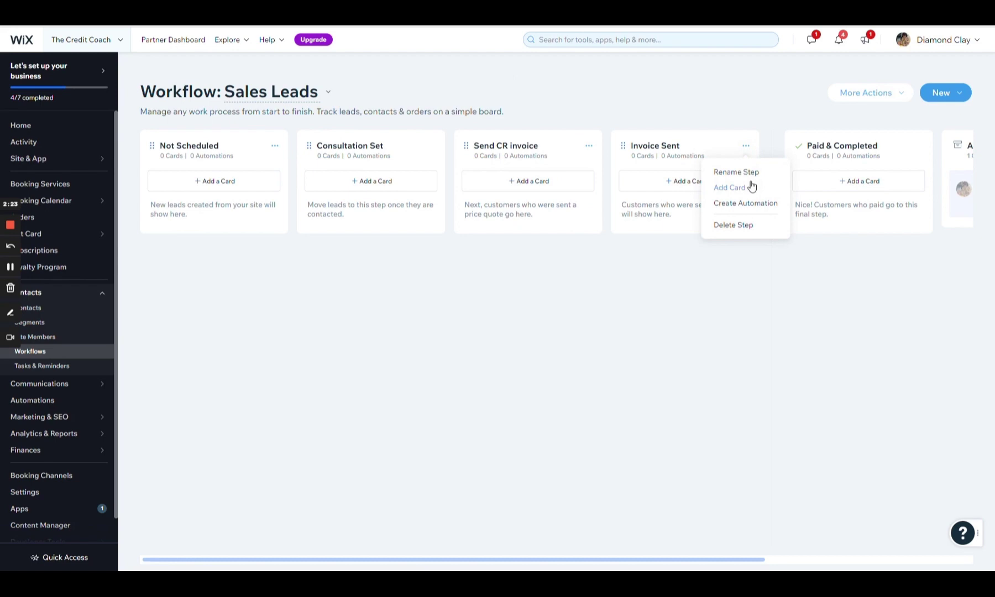
left_click(736, 173)
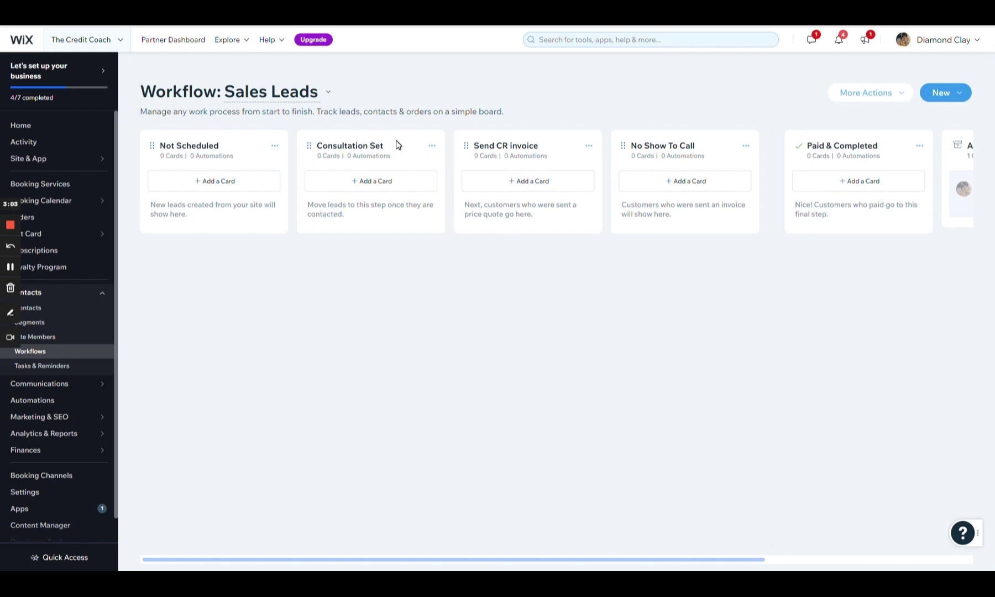
From the site's Automations, create a new automation and choose Start from Scratch.
mouse_move(525, 156)
mouse_move(864, 160)
left_click(49, 400)
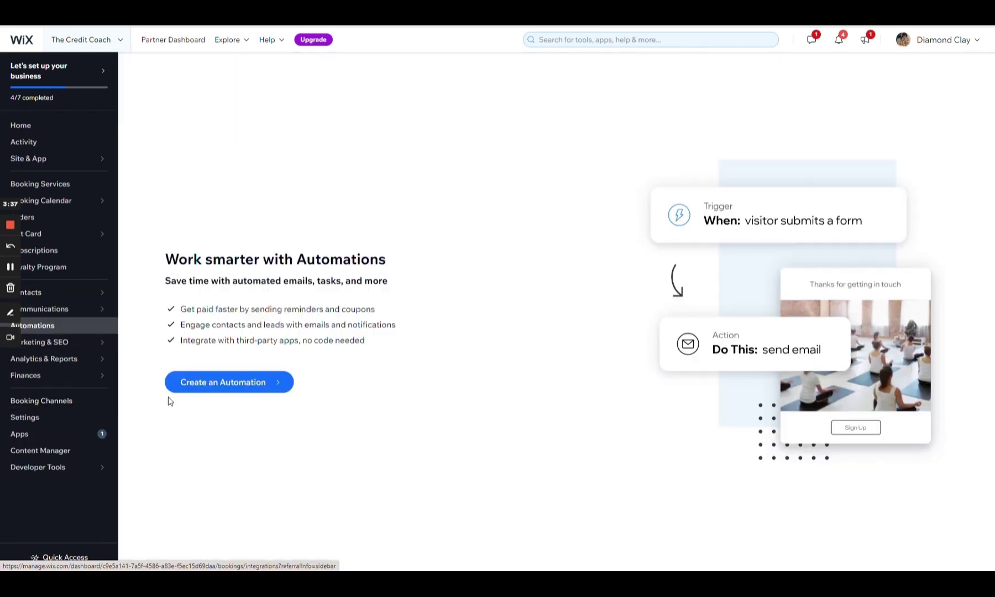
left_click(220, 381)
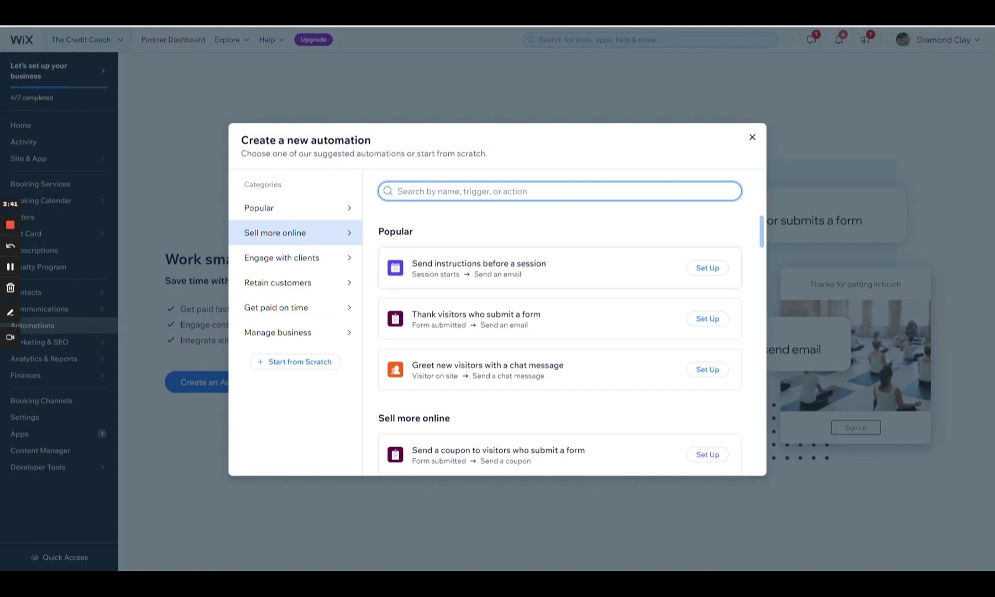
scroll(467, 280, "down", 10)
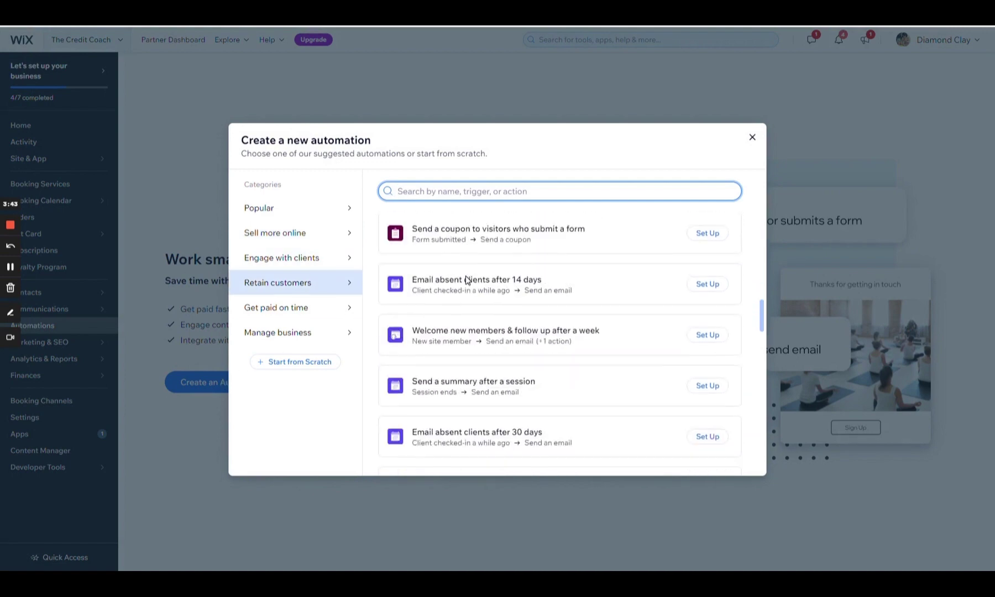
scroll(539, 365, "up", 10)
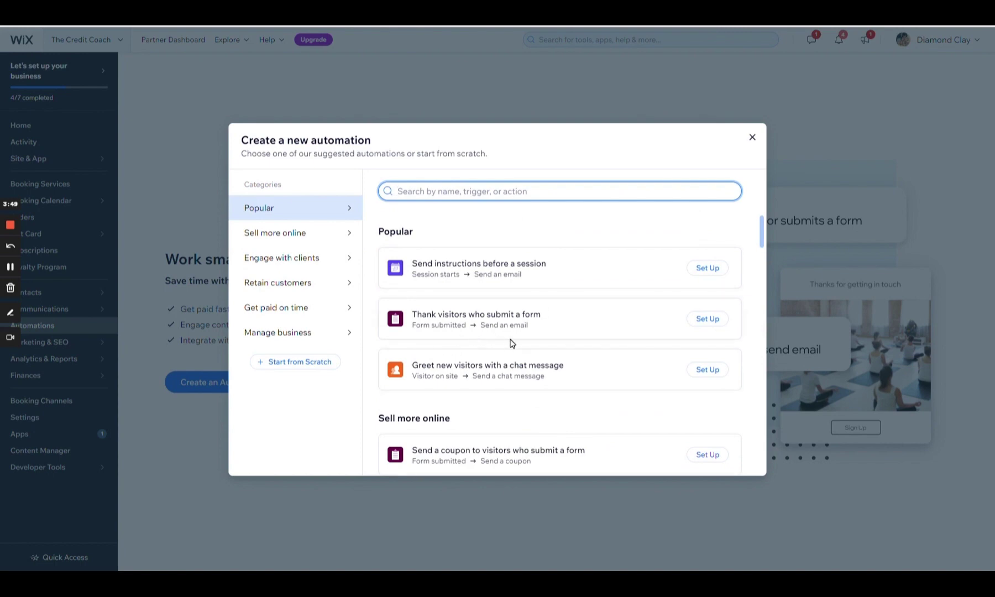
scroll(512, 342, "down", 8)
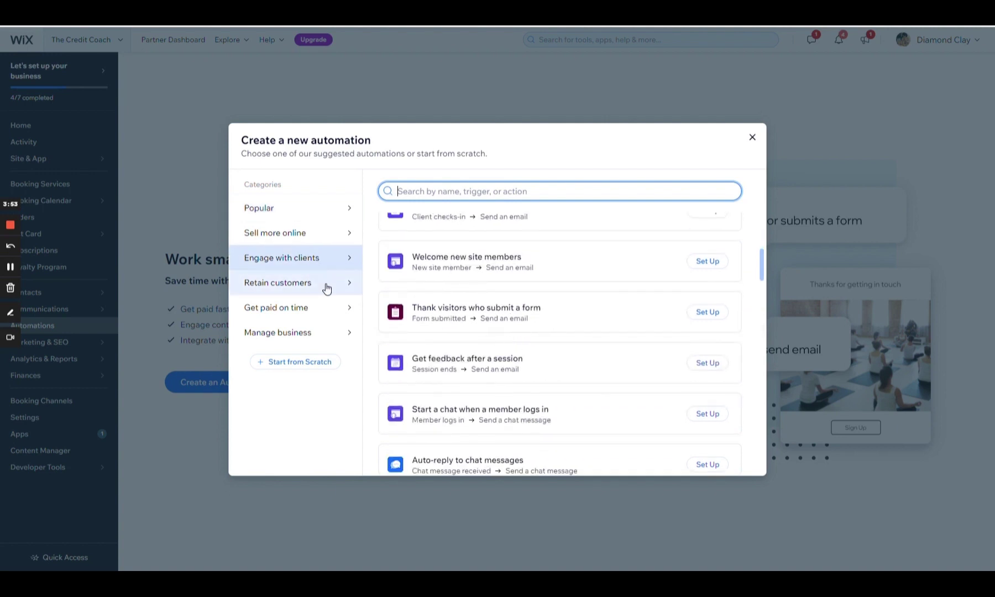
scroll(613, 249, "up", 8)
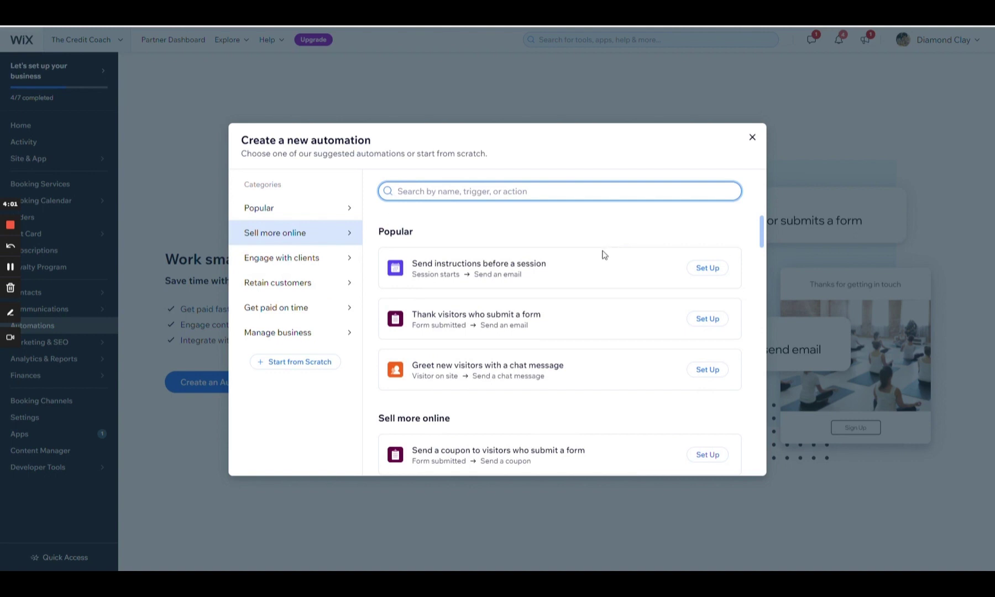
left_click(285, 361)
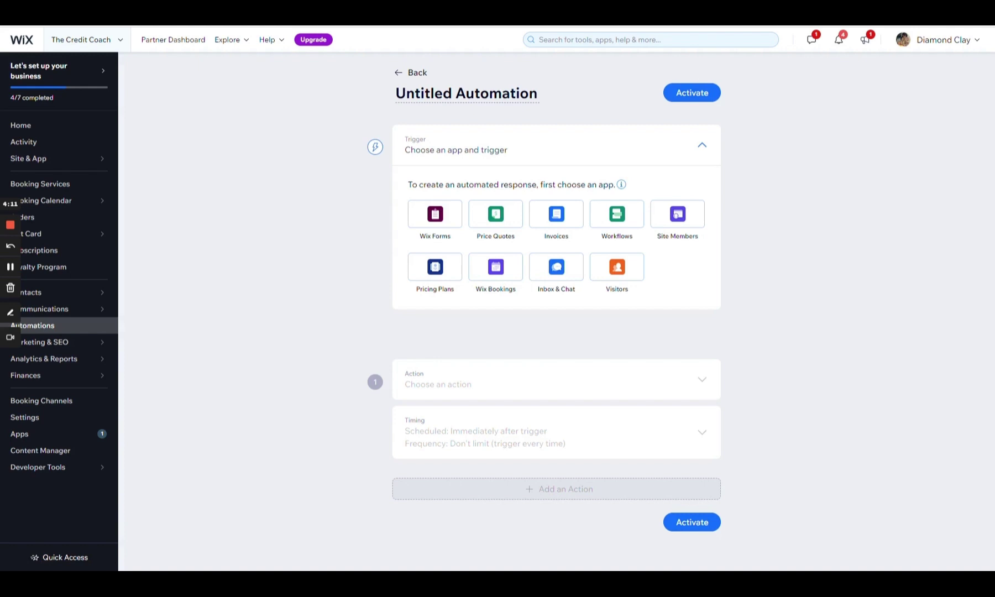
Name the automation 'Call Scheduled; Add to workflow card'.
left_click(466, 93)
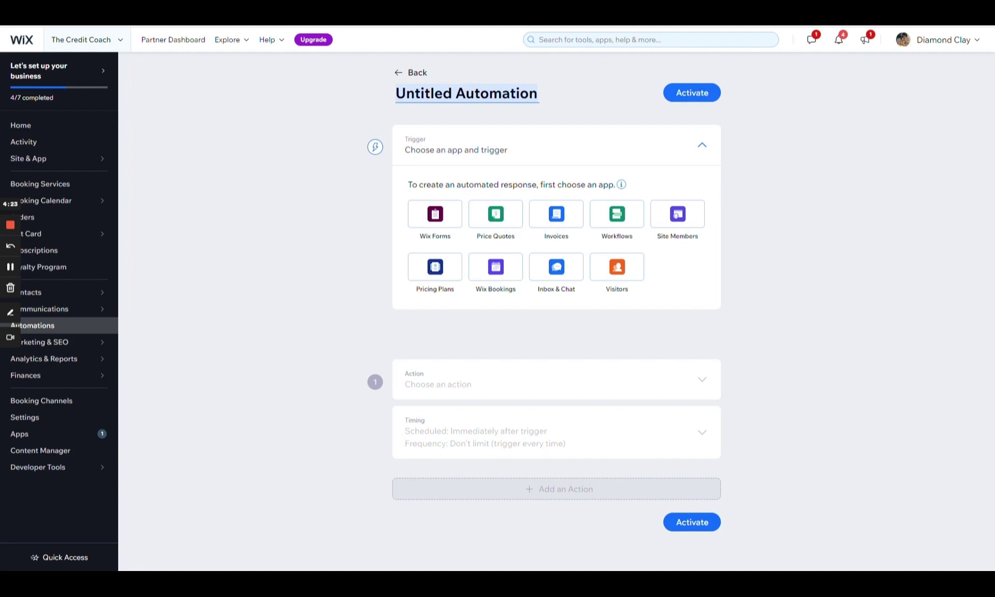
type("Call Sc")
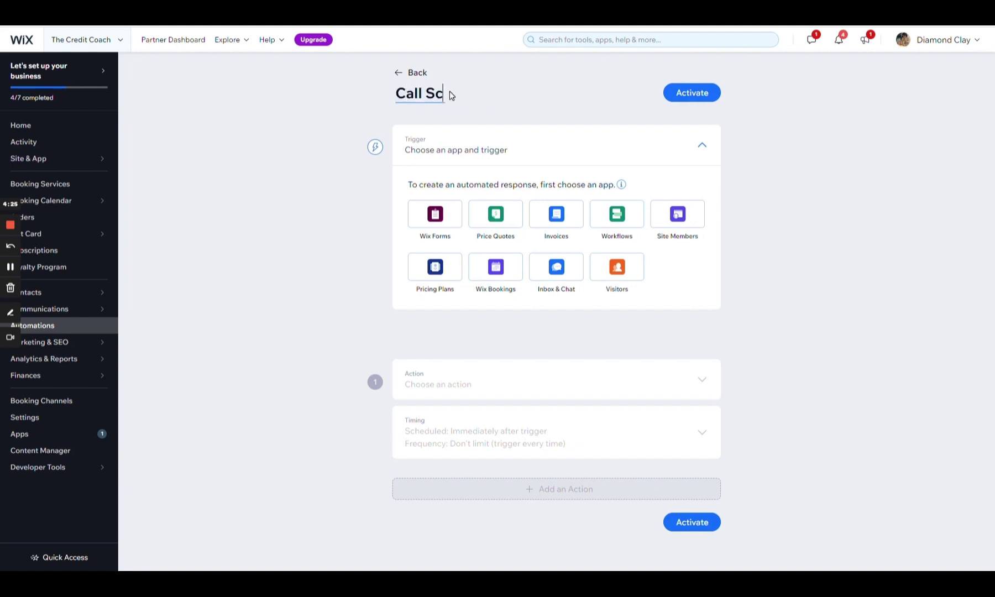
type("heduled ")
type(" Add to wro")
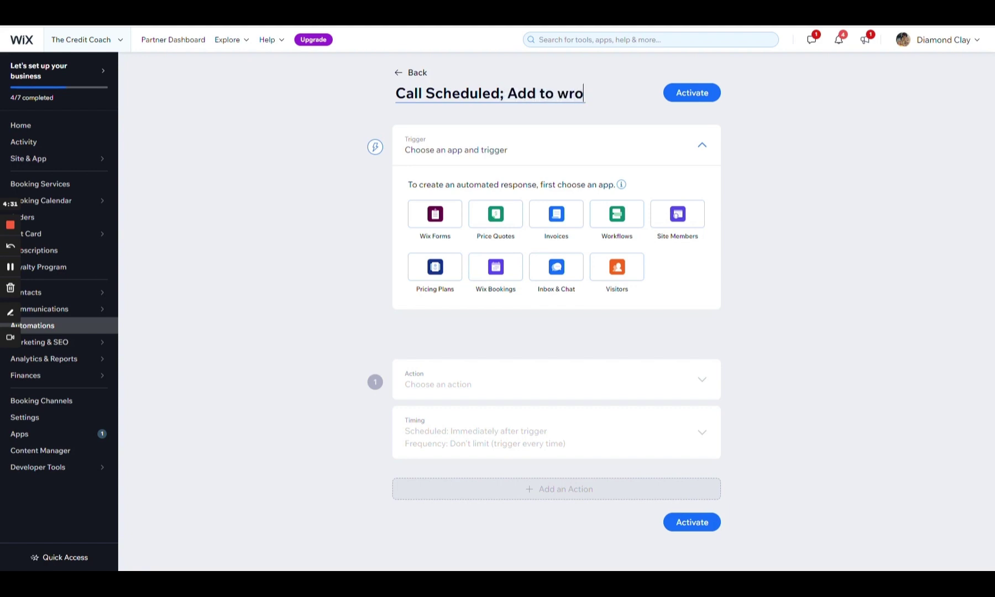
key("BackSpace")
key("BackSpace")
type("orkfolow card")
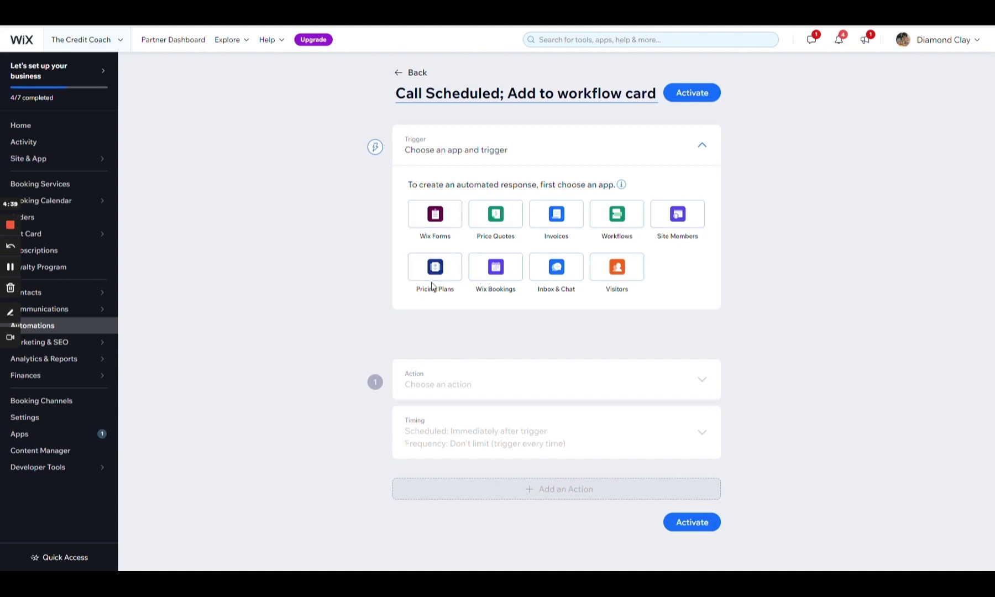
Trigger it on Wix Bookings Session booked for Business Funding Consultation and Free Analysis.
left_click(509, 275)
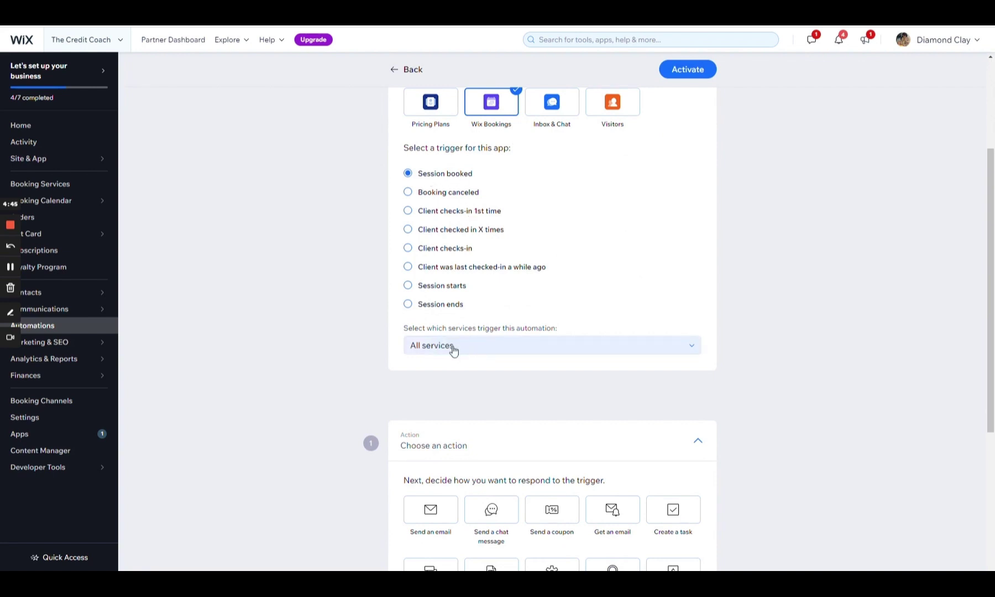
left_click(432, 346)
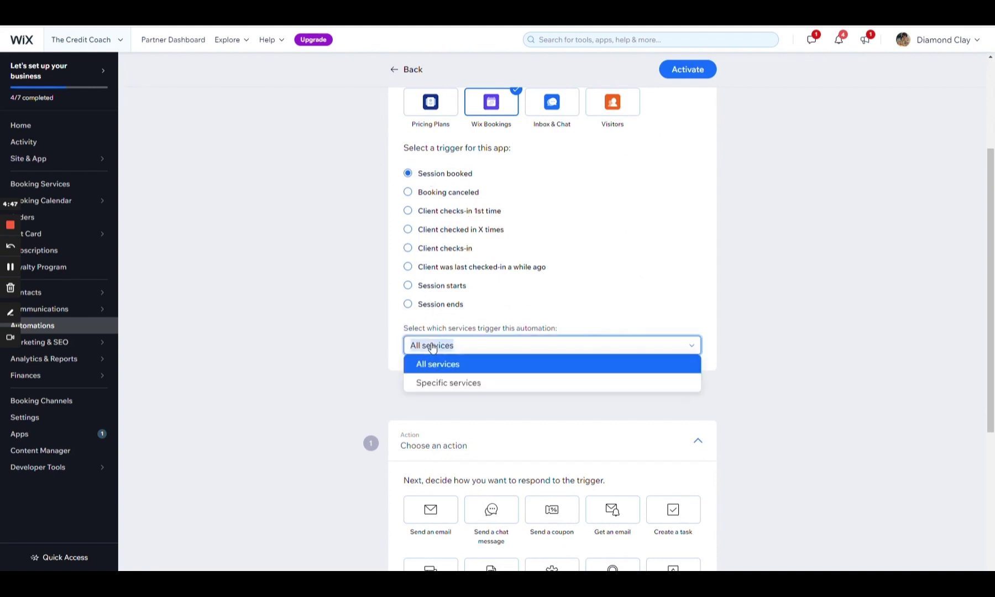
left_click(435, 382)
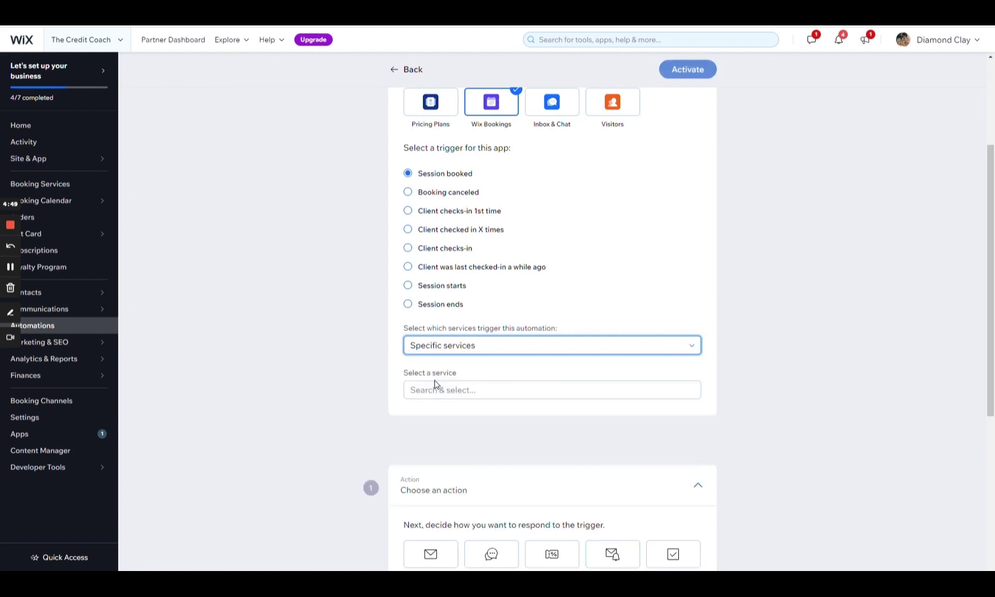
left_click(433, 389)
left_click(417, 408)
left_click(419, 427)
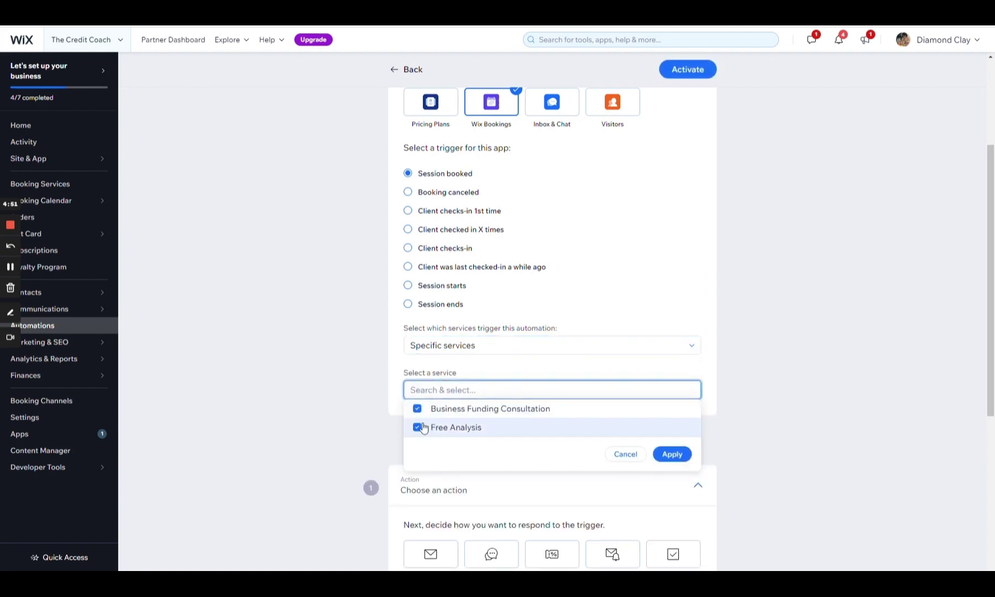
left_click(673, 454)
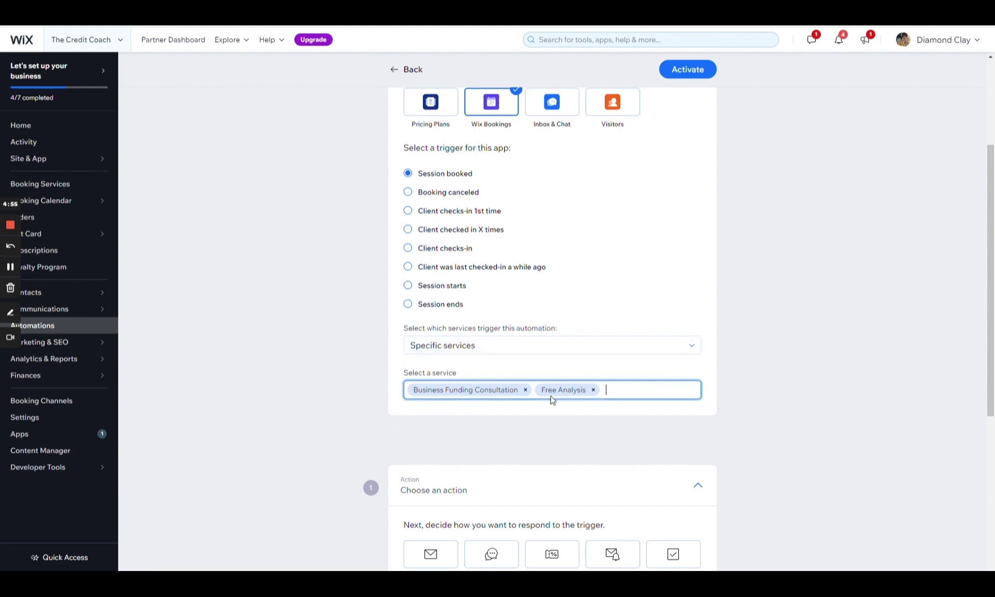
scroll(614, 373, "up", 3)
scroll(638, 342, "down", 3)
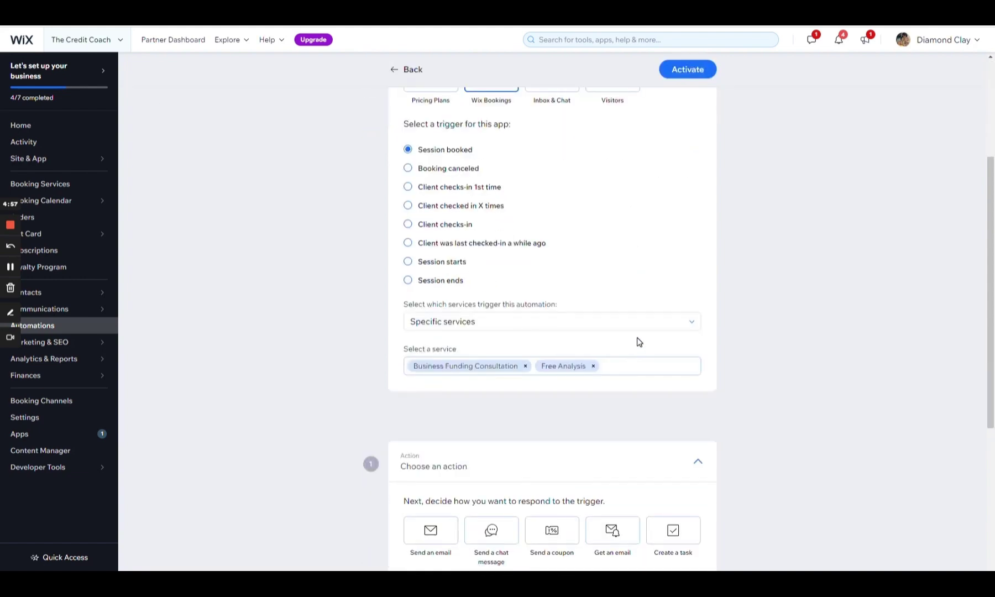
scroll(637, 342, "up", 2)
scroll(637, 343, "down", 7)
scroll(470, 295, "up", 7)
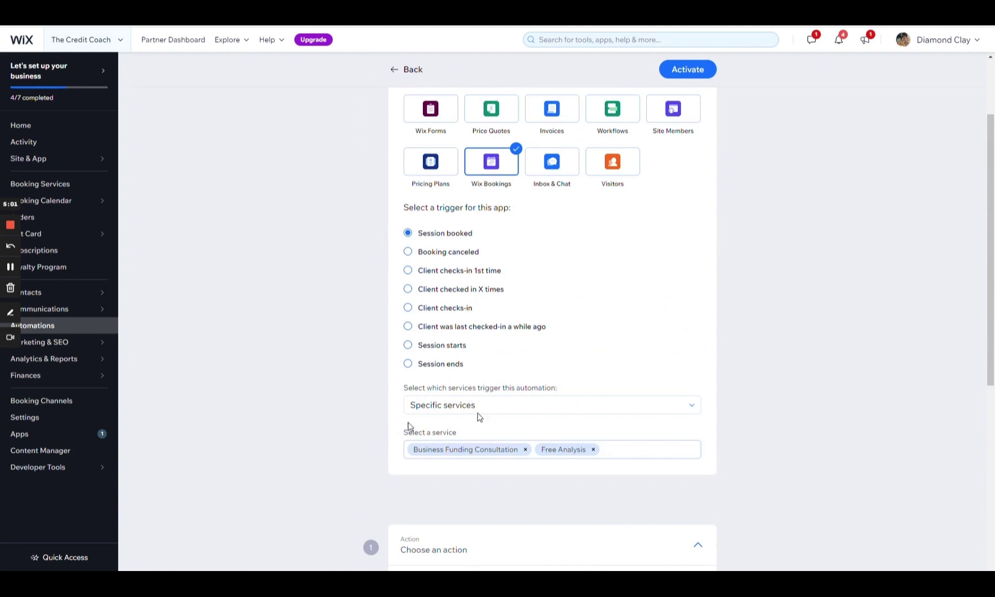
scroll(570, 449, "down", 3)
scroll(582, 287, "down", 3)
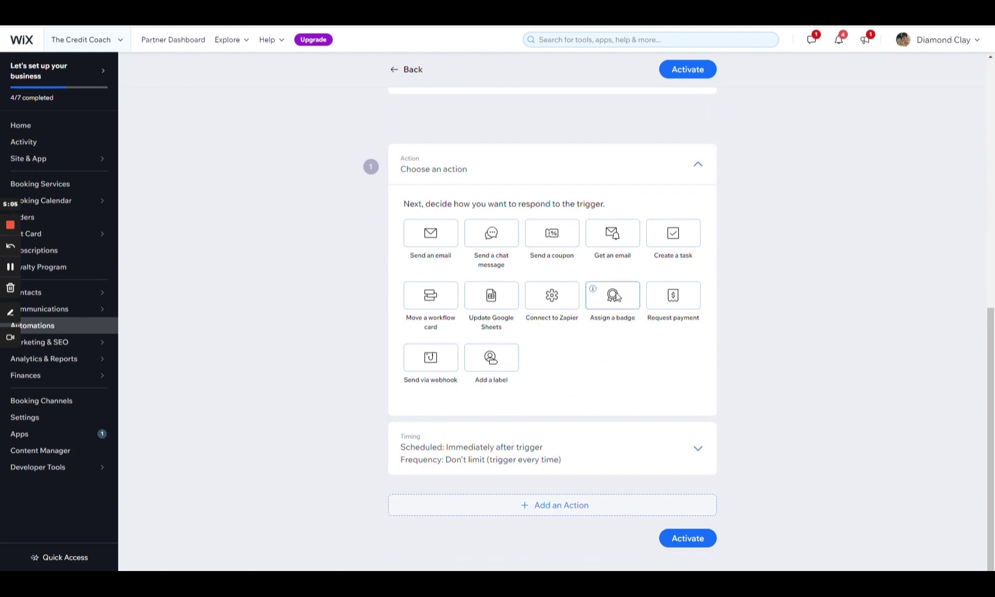
Make the action move the card to the Sales Leads workflow's Consultation Set step, then activate it.
left_click(420, 306)
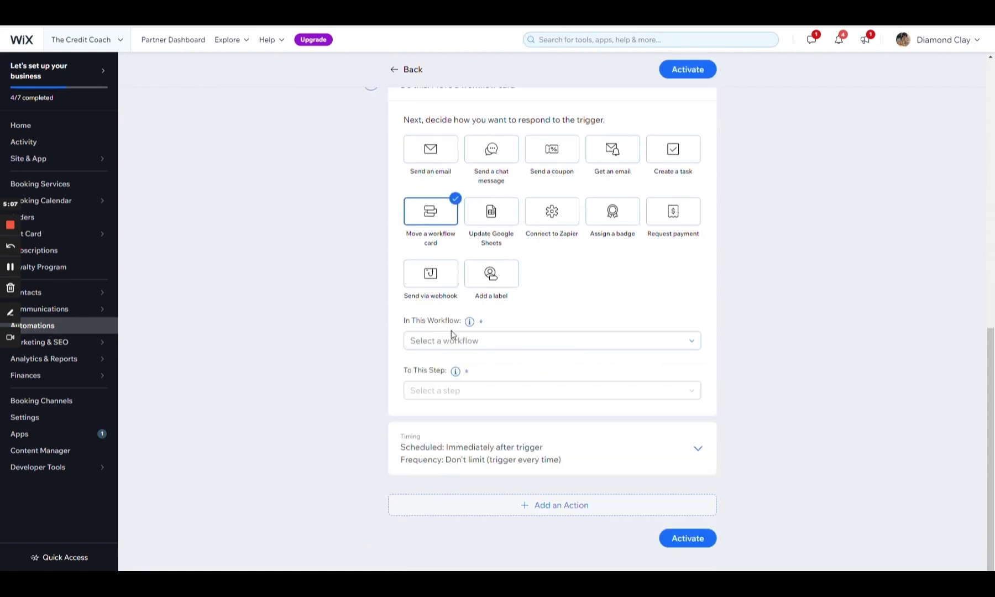
left_click(451, 337)
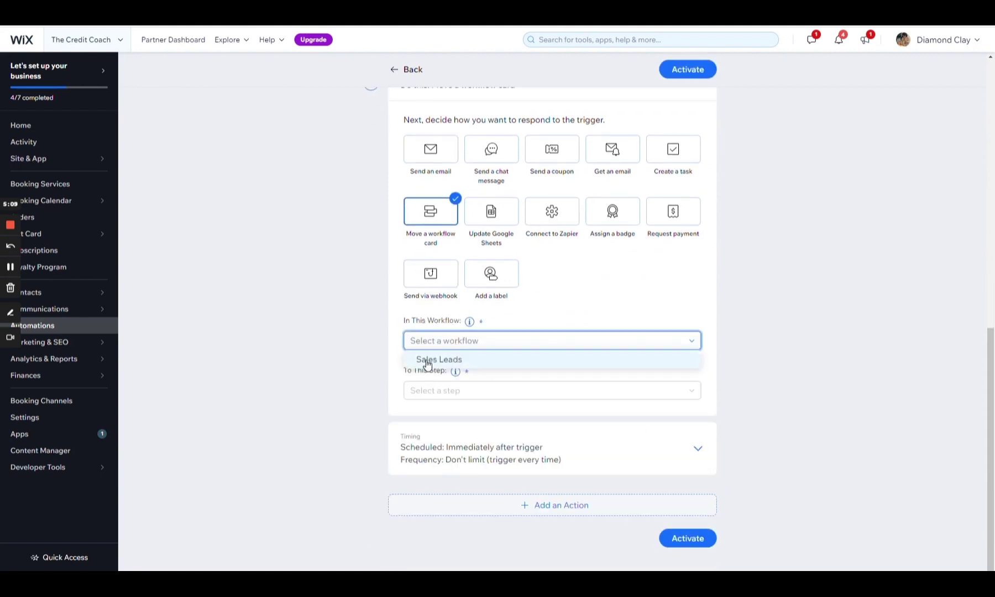
left_click(590, 365)
left_click(512, 394)
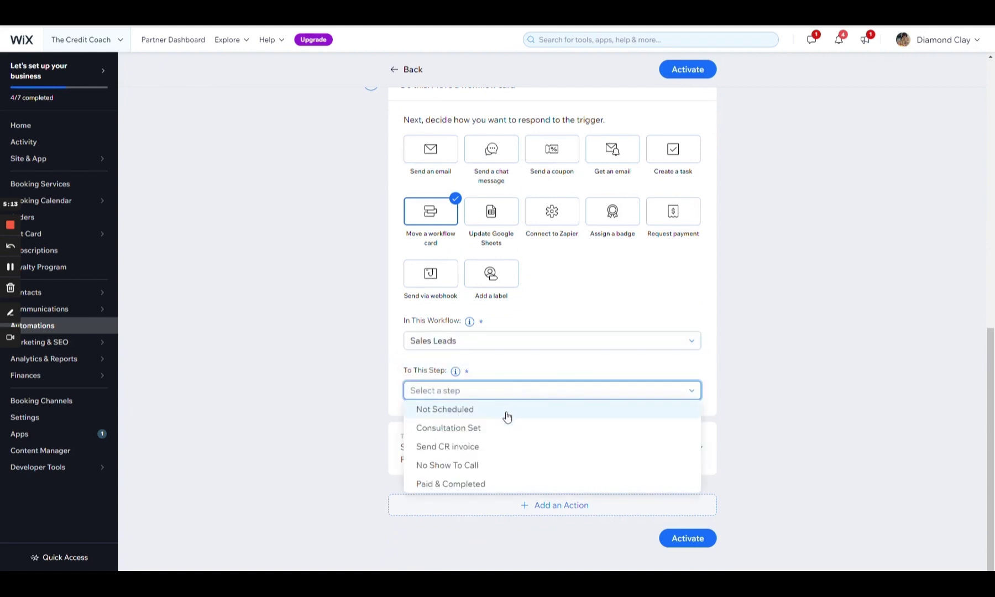
left_click(502, 430)
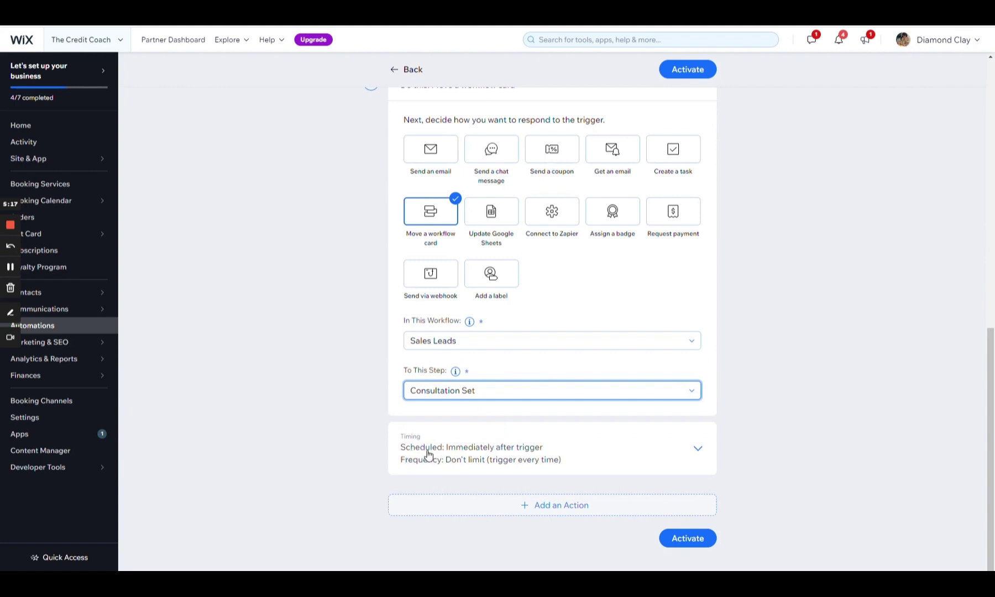
left_click(692, 539)
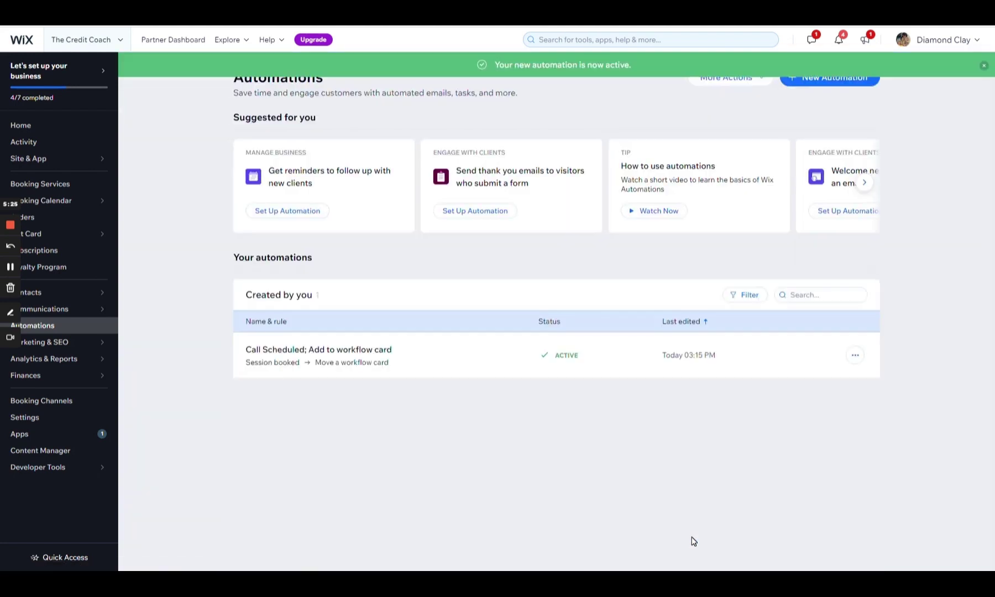
After reviewing the active Call Scheduled automation, start a new automation with Start from Scratch.
mouse_move(511, 359)
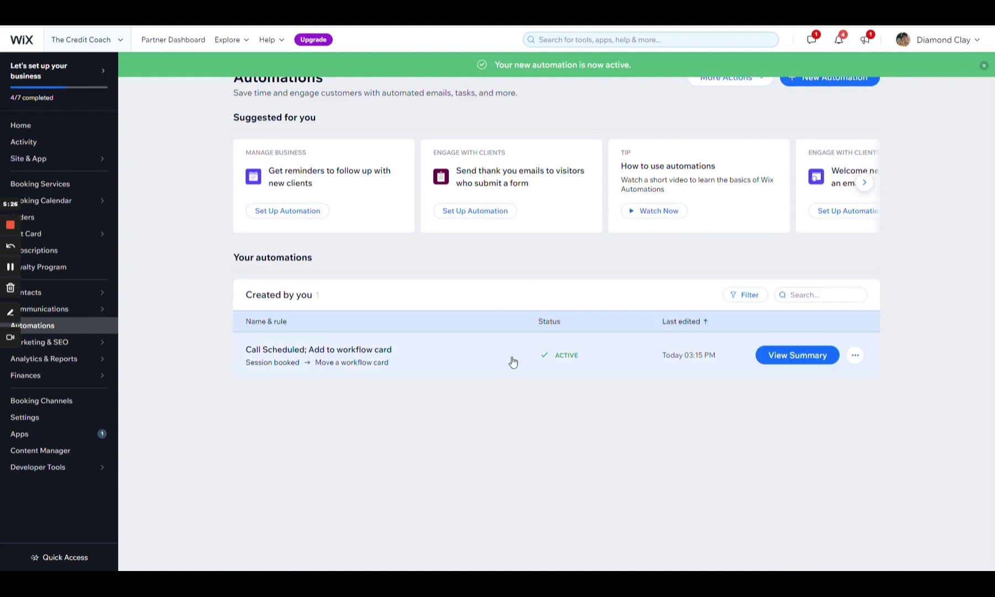
left_click(774, 359)
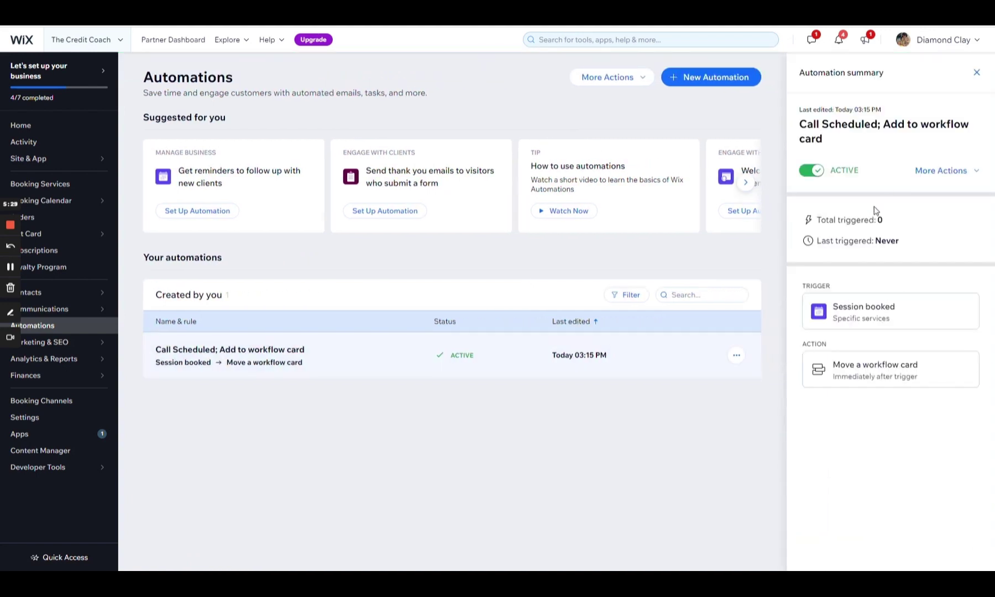
mouse_move(854, 367)
left_click(698, 79)
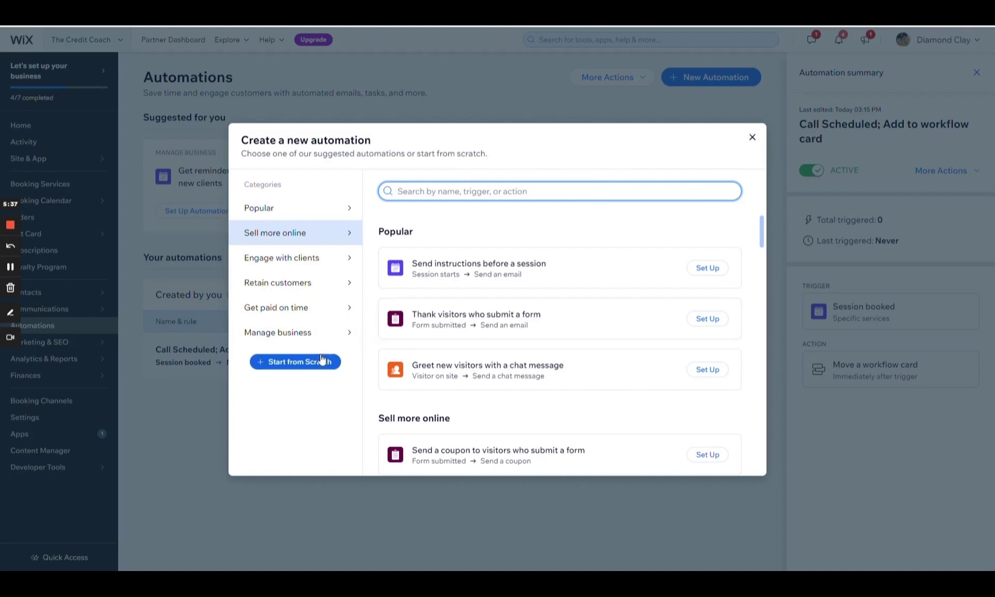
left_click(222, 383)
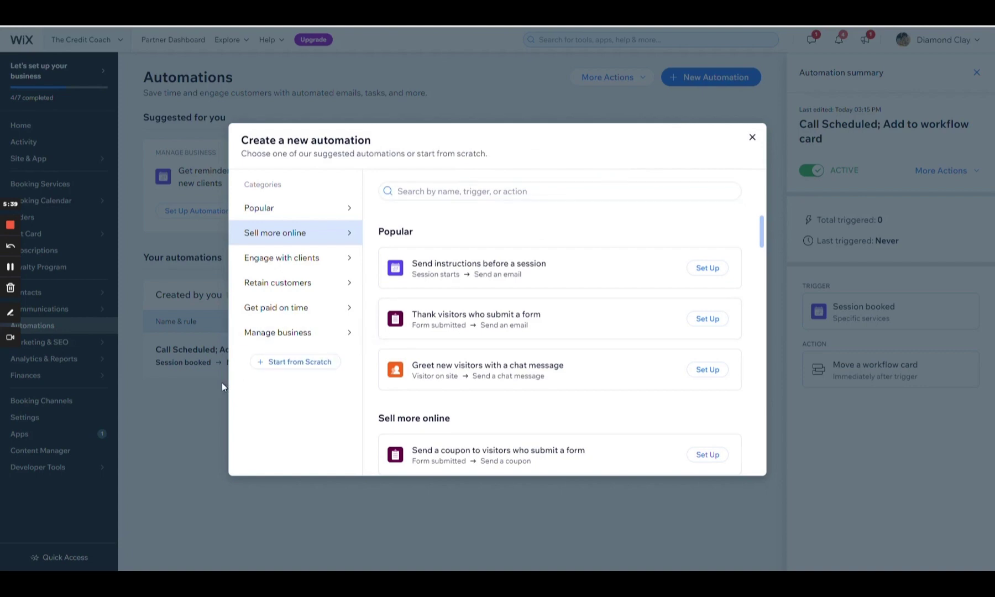
left_click(751, 137)
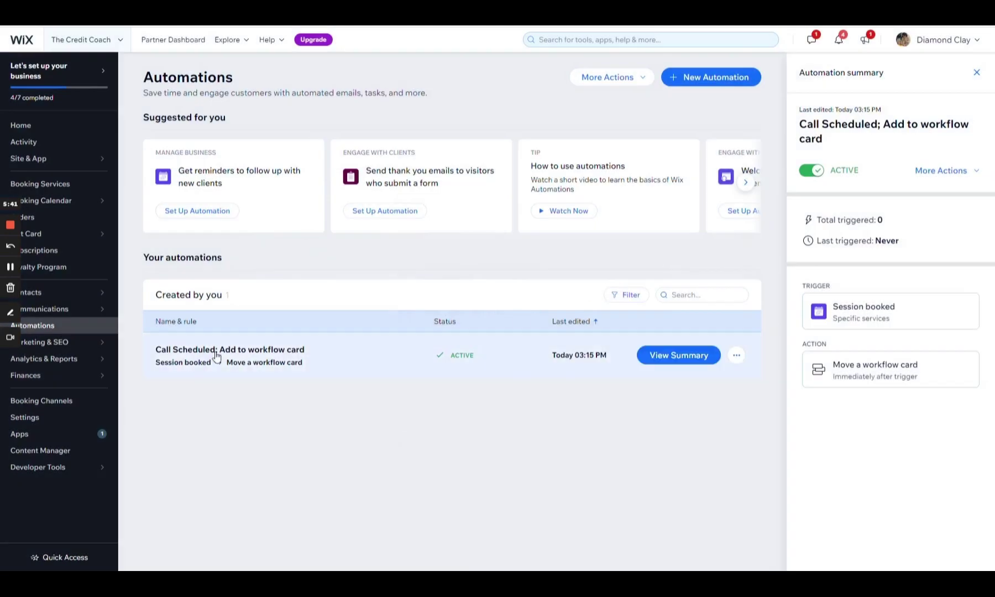
left_click(737, 355)
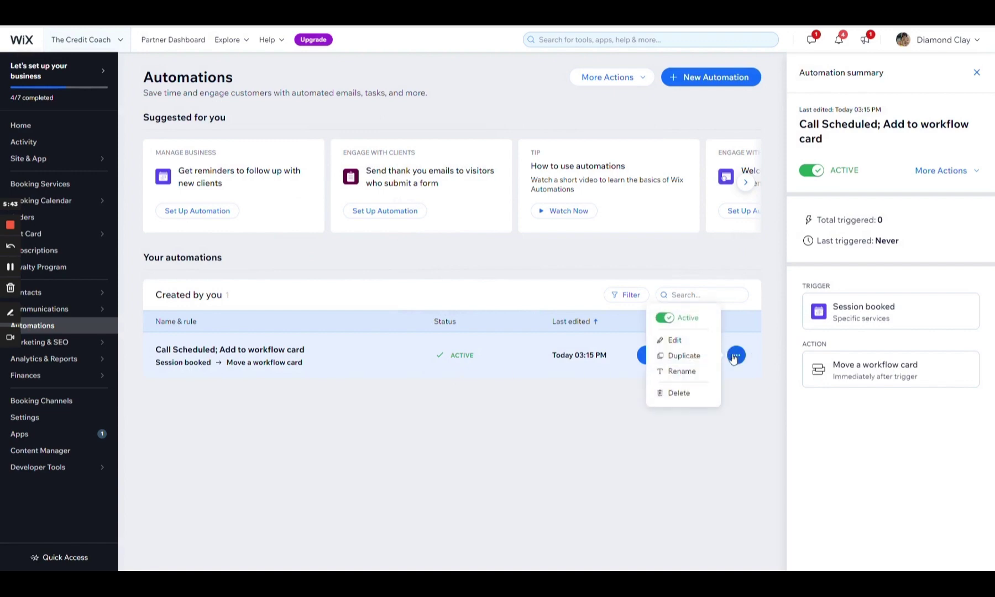
left_click(650, 456)
left_click(735, 76)
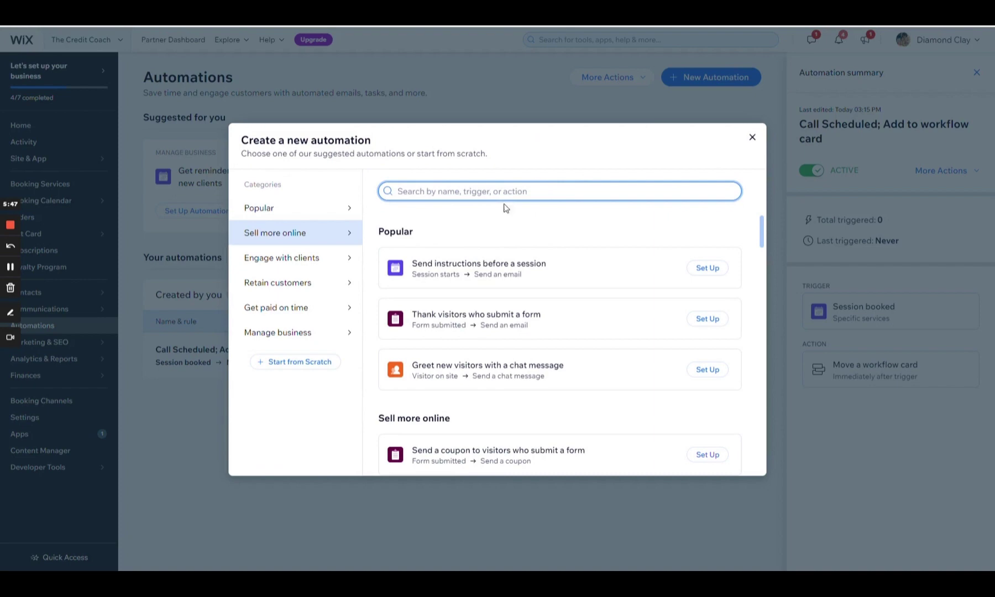
left_click(301, 360)
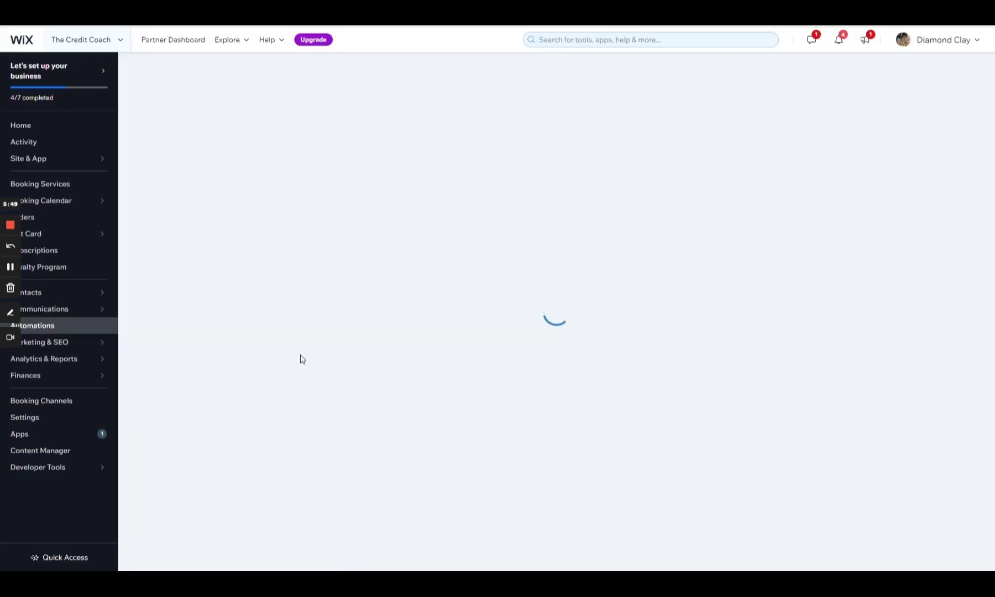
Title the automation 'Contact Page; No Call Scheduled' and set Wix Forms as its trigger app.
left_click(442, 93)
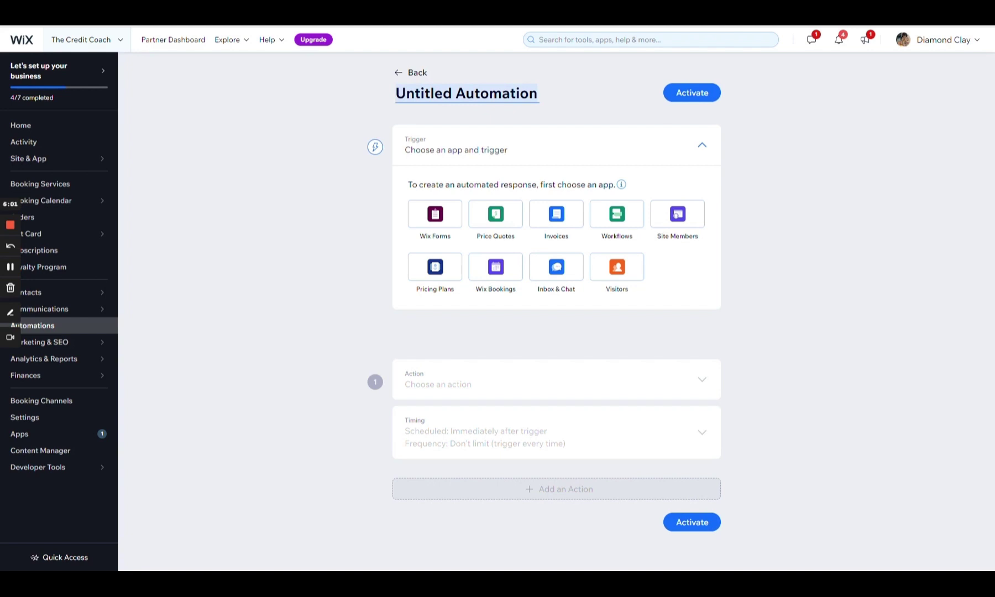
type("Contag")
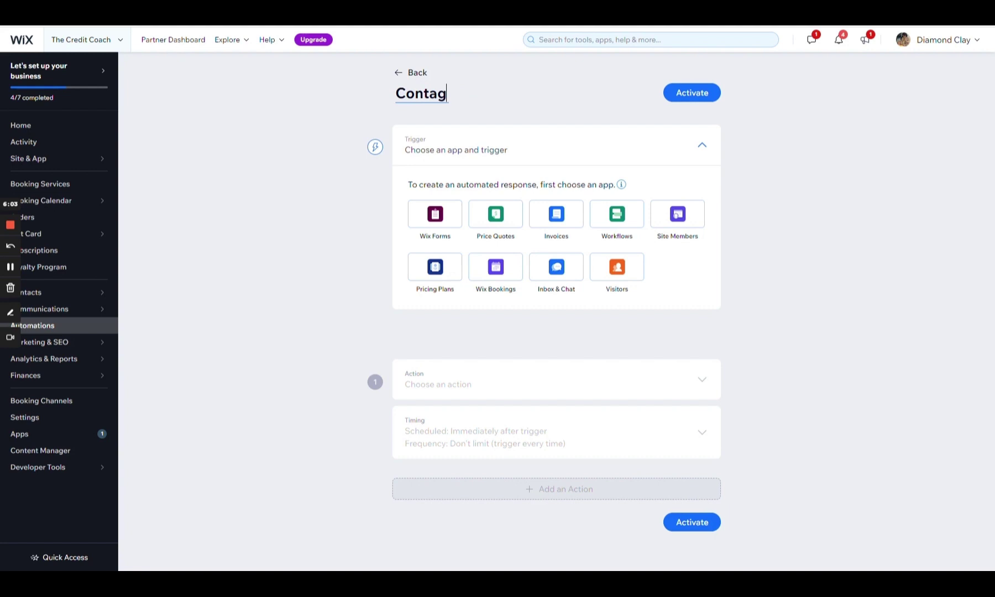
key("BackSpace")
type("ct Page;")
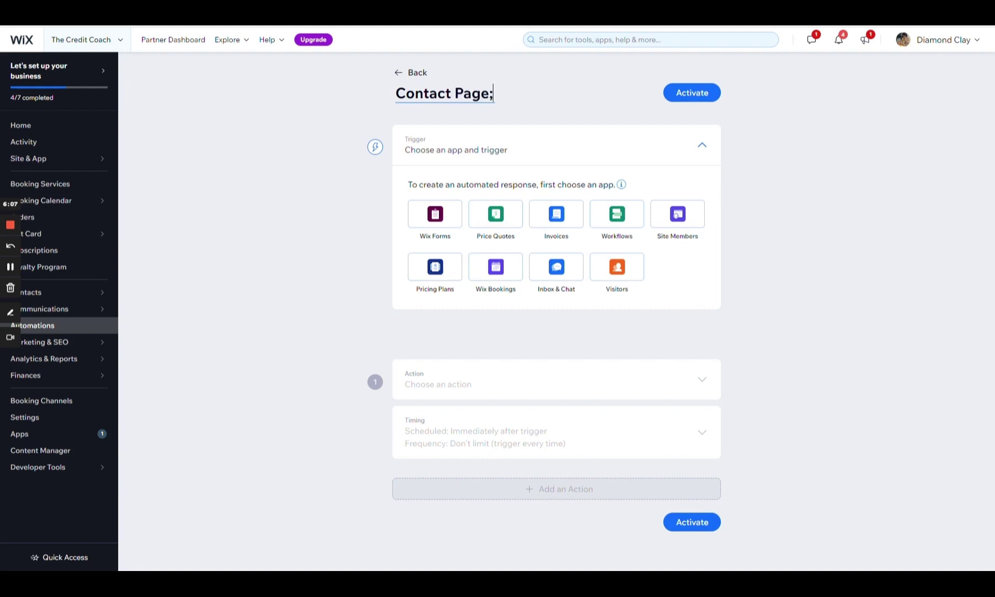
type(" No Call Sc")
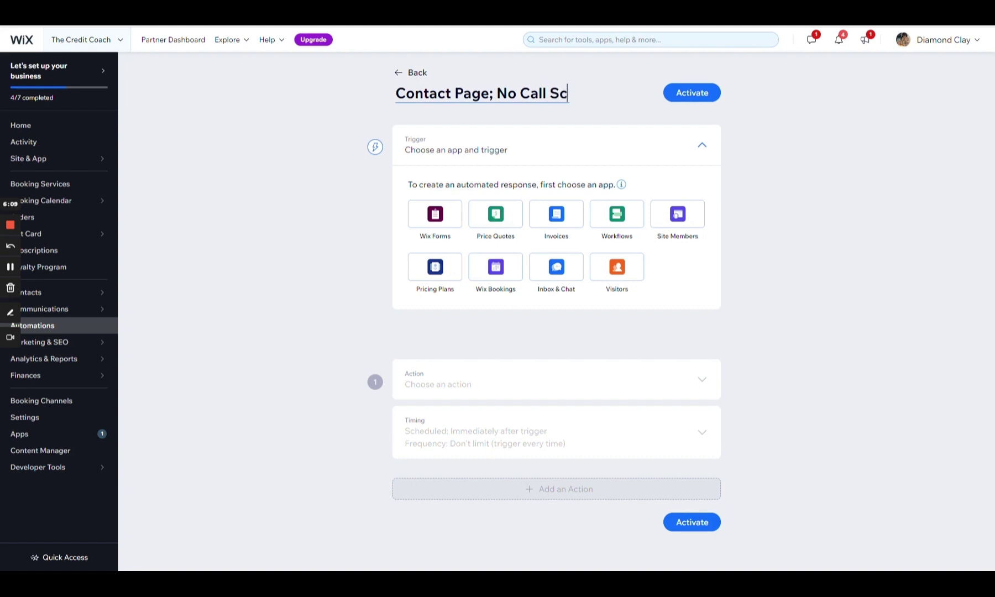
type("heduled")
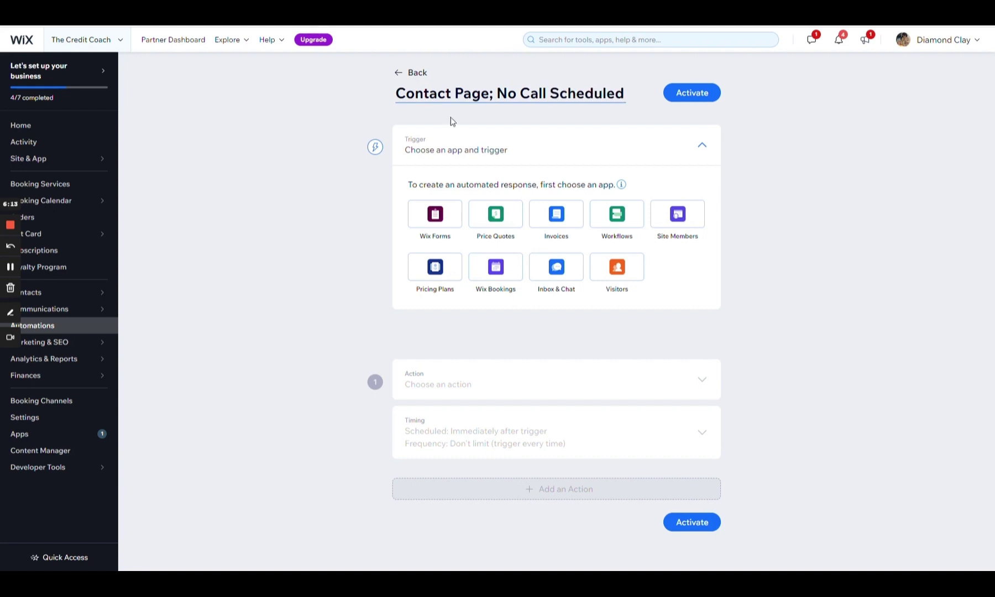
left_click(451, 230)
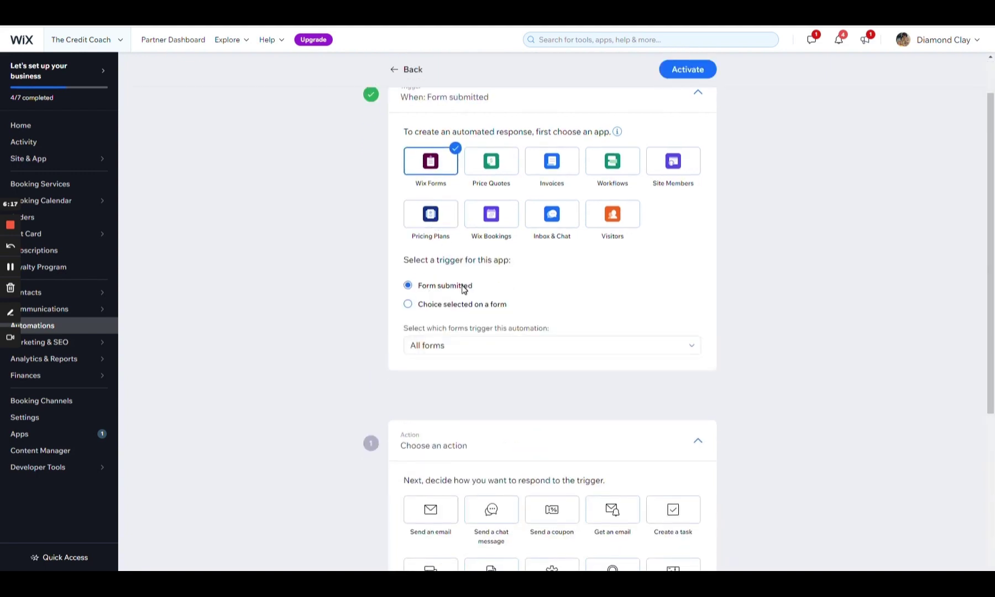
Limit the trigger to the Contacts and Subscriptions forms.
left_click(471, 342)
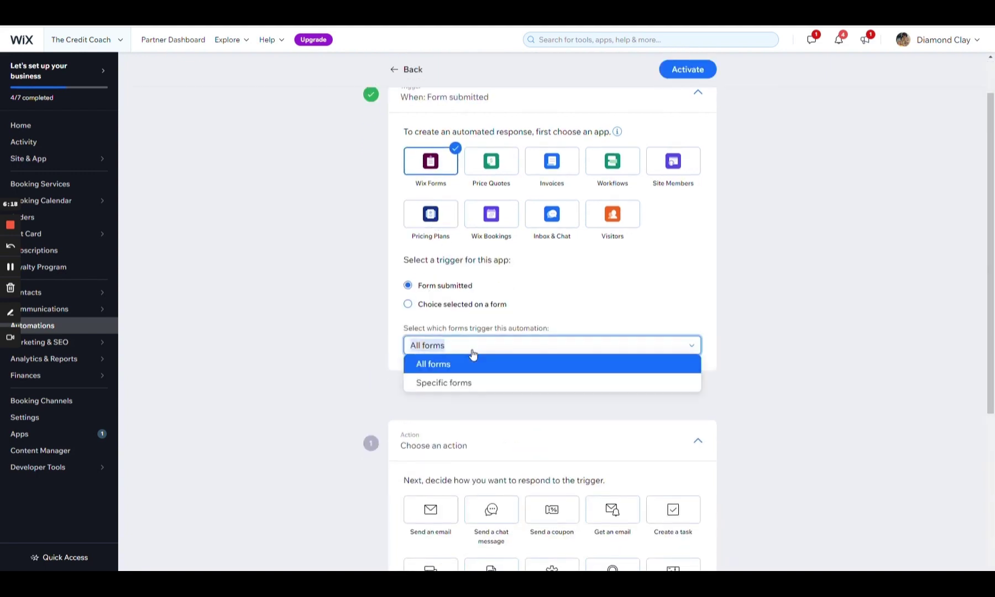
left_click(471, 381)
left_click(472, 389)
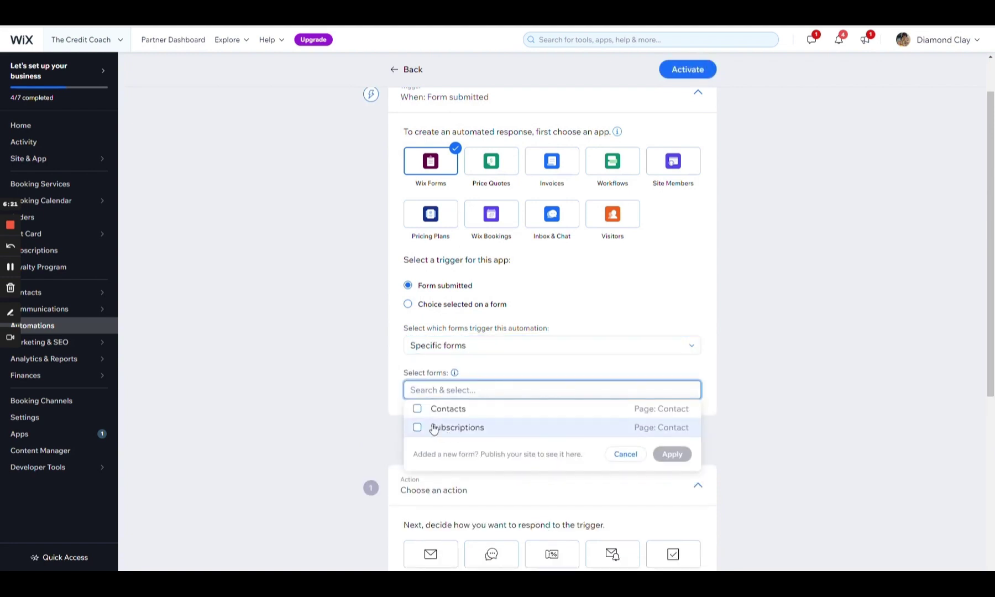
left_click(418, 410)
left_click(417, 428)
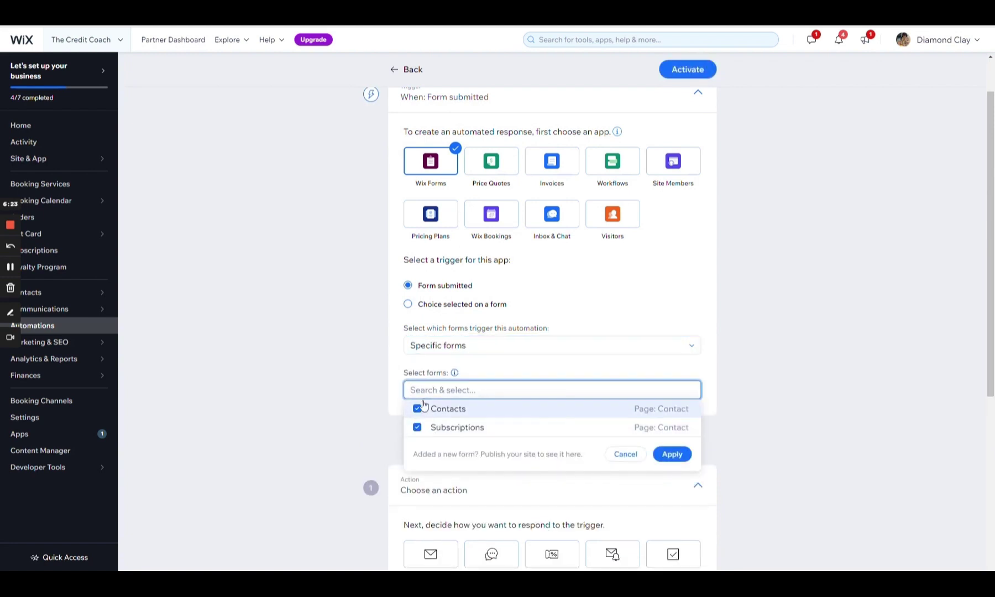
left_click(673, 454)
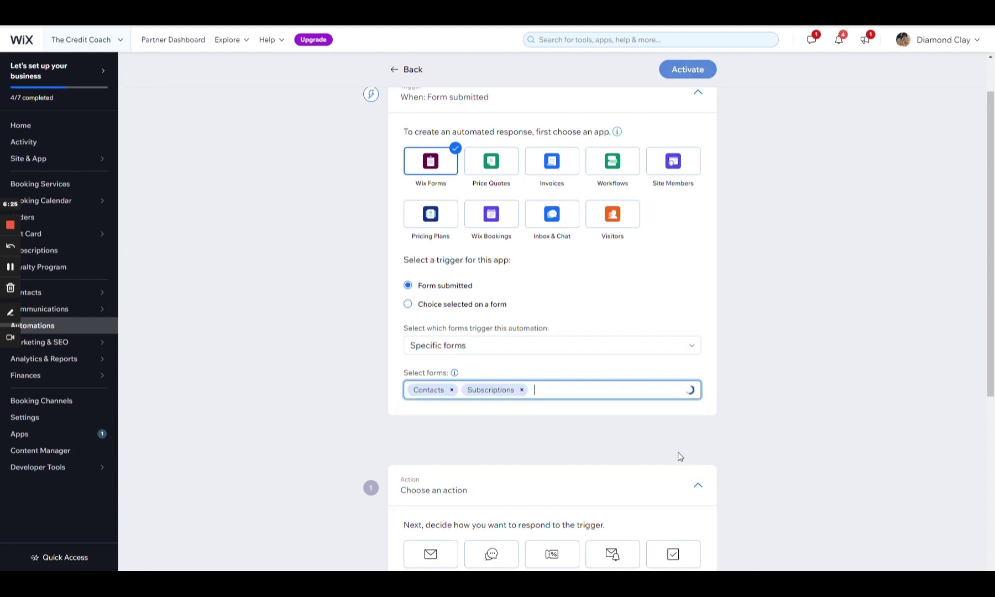
Make the action move the card to Sales Leads' Not Scheduled step, then activate the automation.
scroll(593, 435, "down", 3)
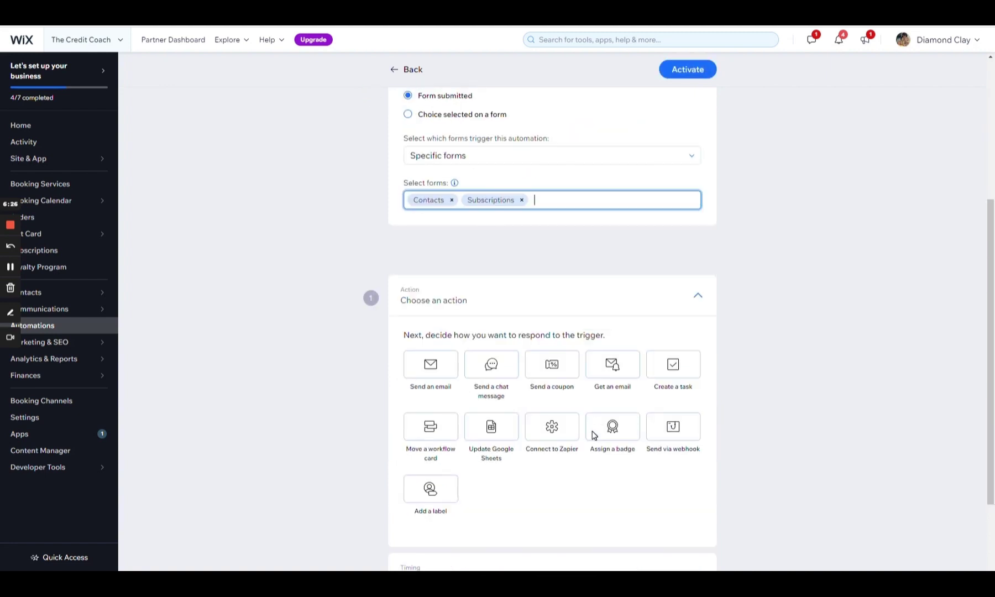
left_click(442, 433)
left_click(449, 343)
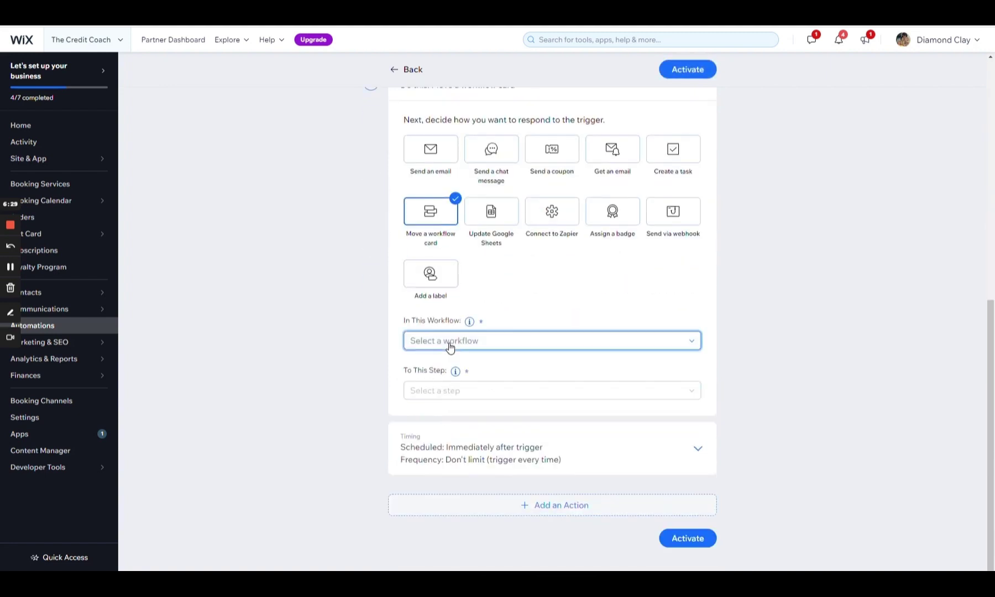
left_click(450, 360)
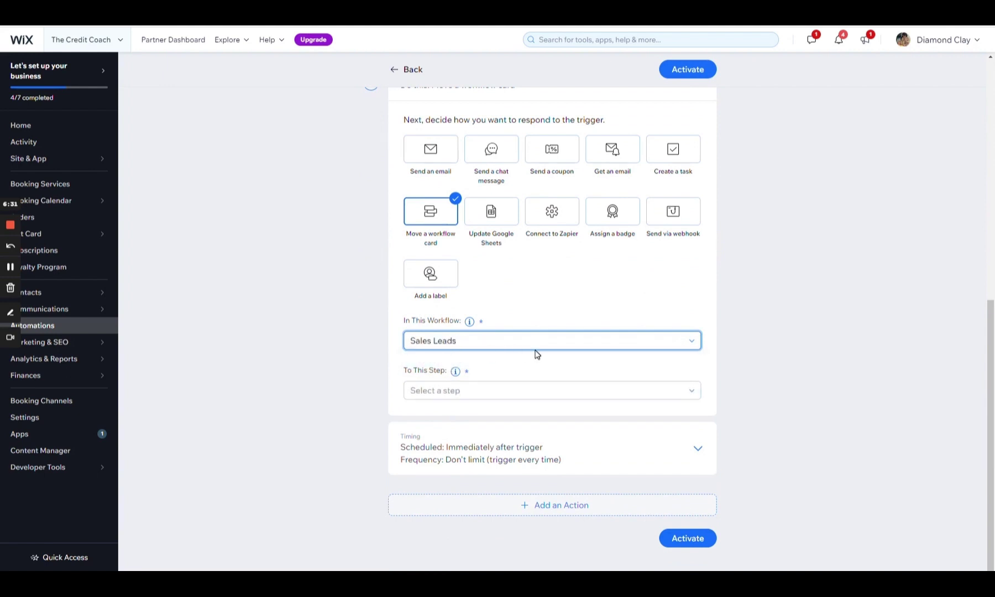
left_click(544, 391)
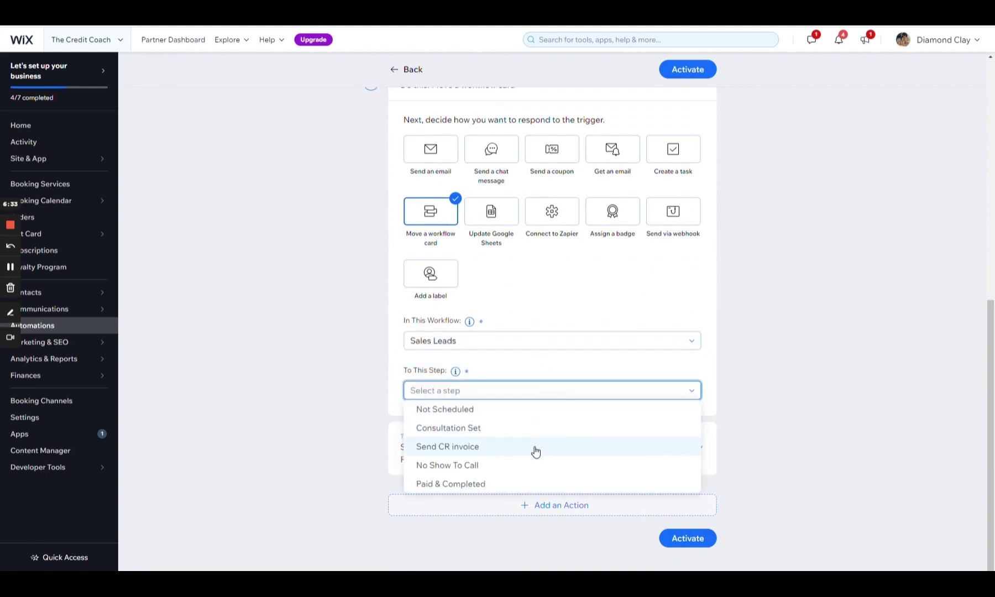
left_click(423, 412)
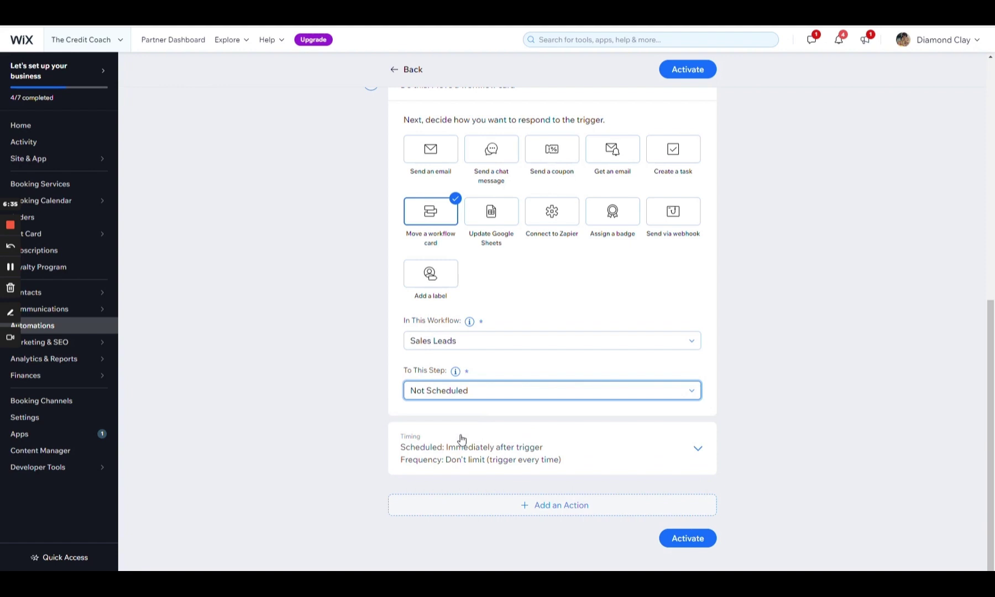
left_click(679, 538)
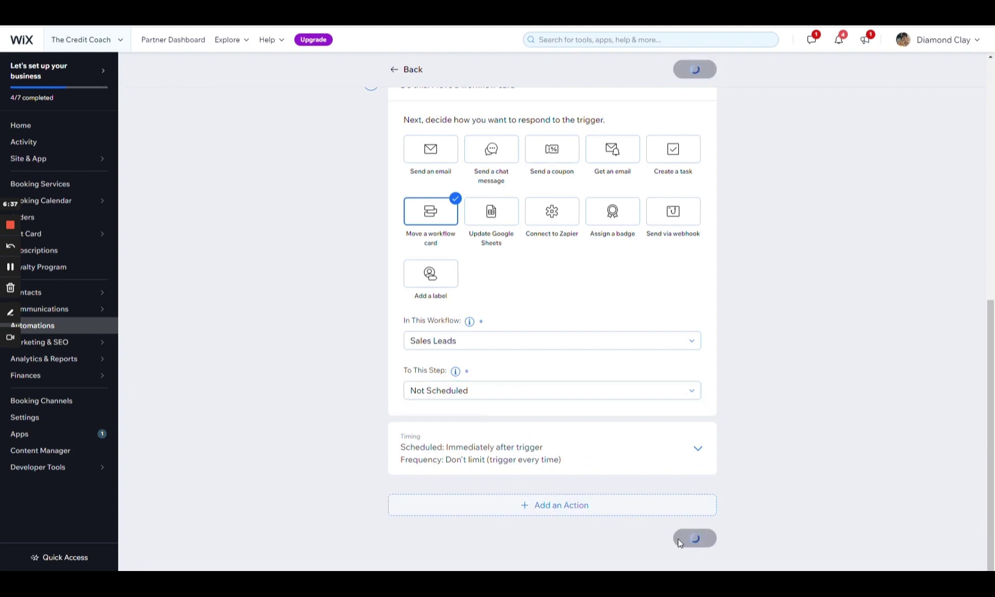